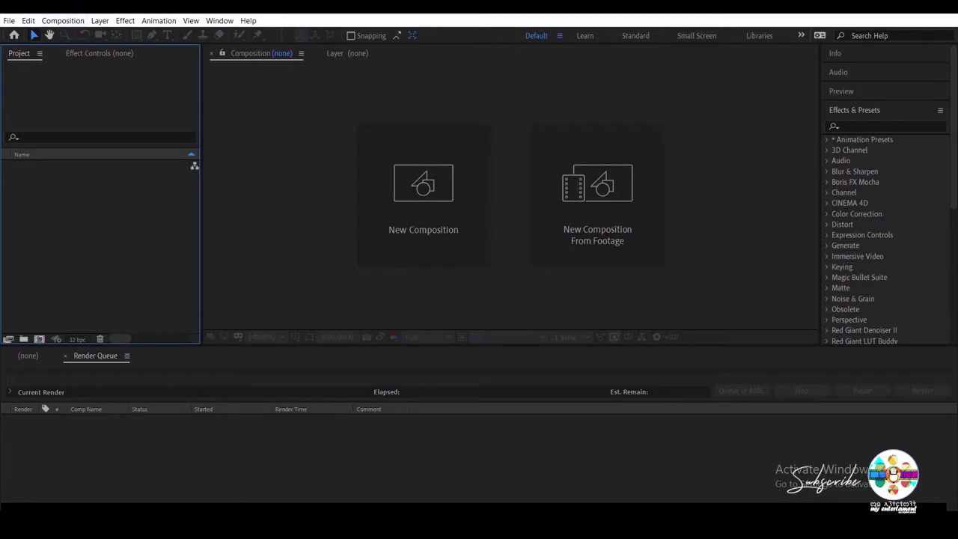
Step: Import the green-screen clip video (8).mp4 into the After Effects Project panel from Explorer
mouse_move(257, 493)
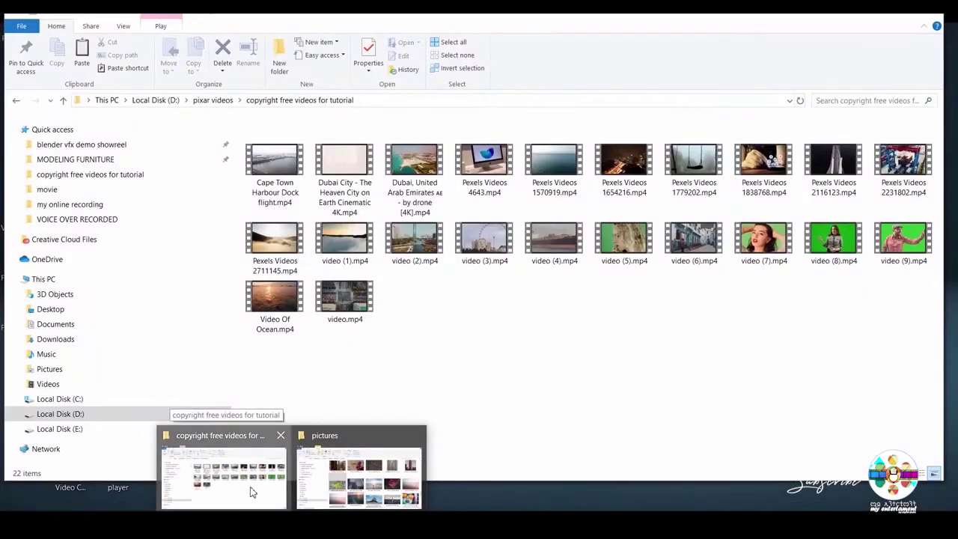
click(252, 492)
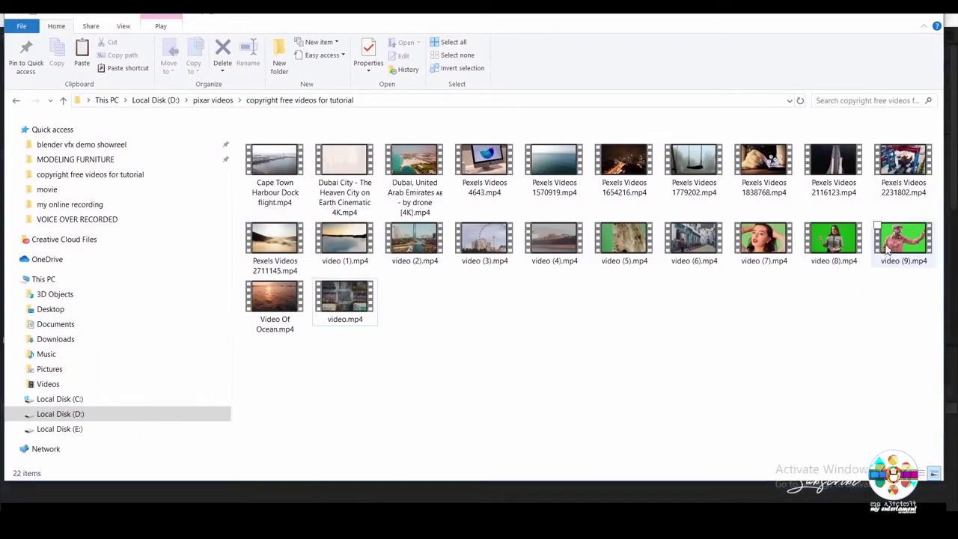
click(849, 248)
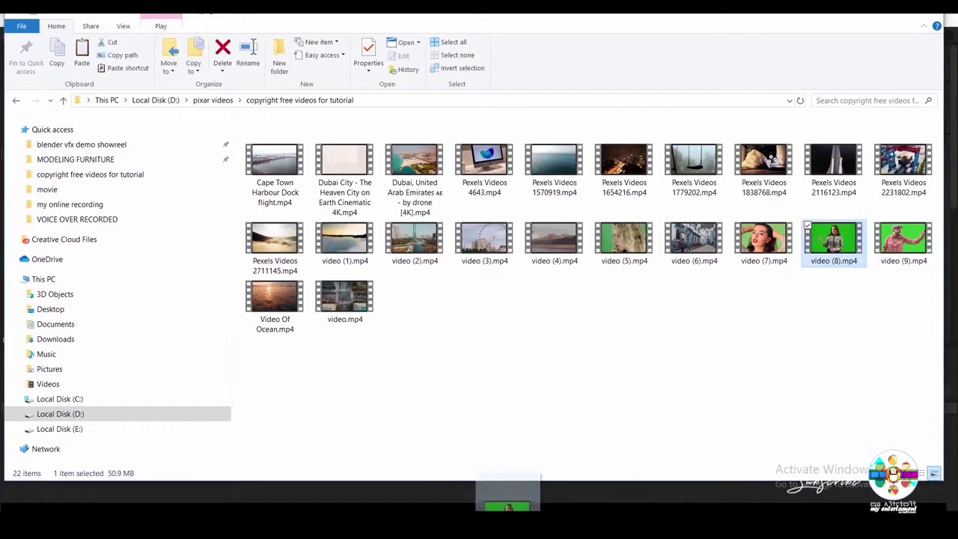
drag(850, 247, 502, 490)
drag(410, 430, 57, 257)
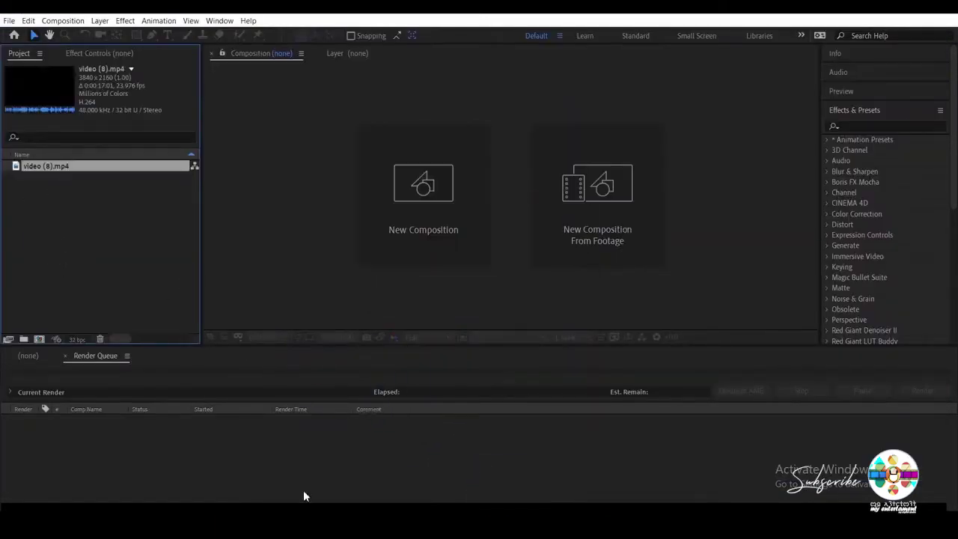
Step: Import the graffiti fish photo StockSnap_HJ4DDVYMIO.jpg from the Pictures folder
mouse_move(292, 520)
click(359, 479)
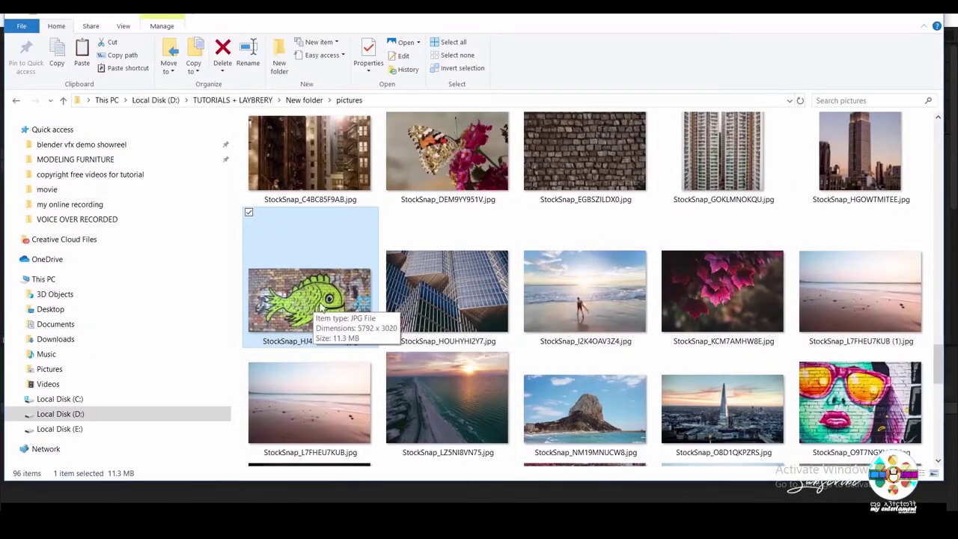
drag(320, 307, 87, 276)
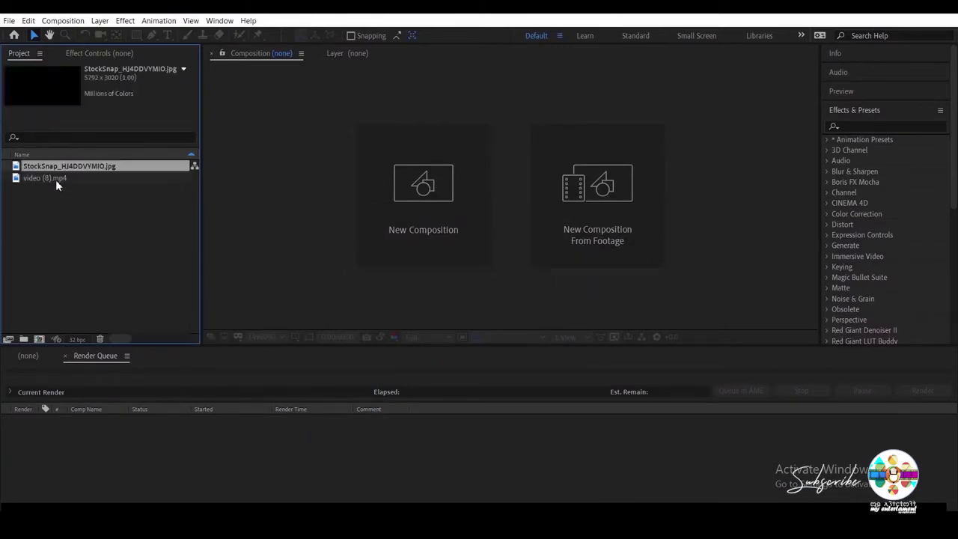
Step: Build a video (8) composition from the clip and switch off the layer's audio
click(53, 179)
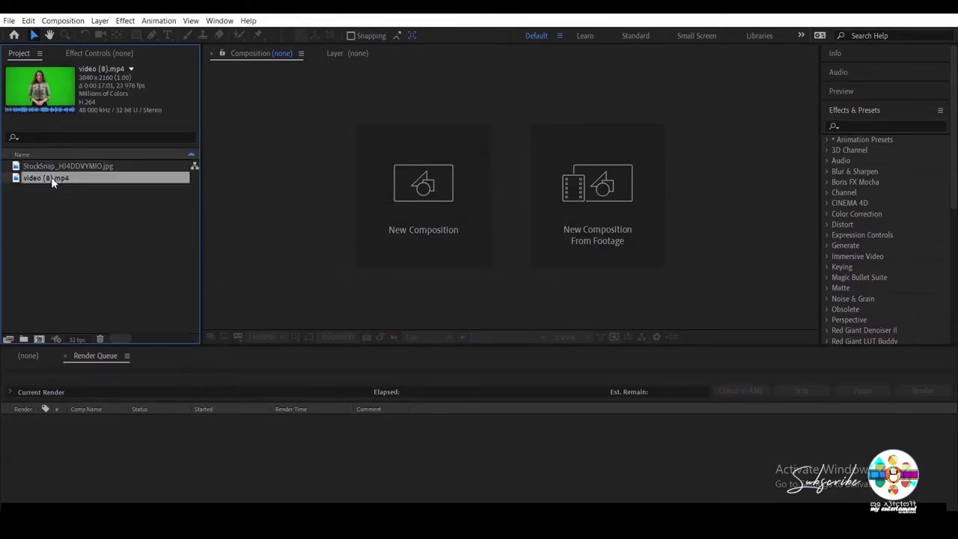
drag(72, 302, 40, 339)
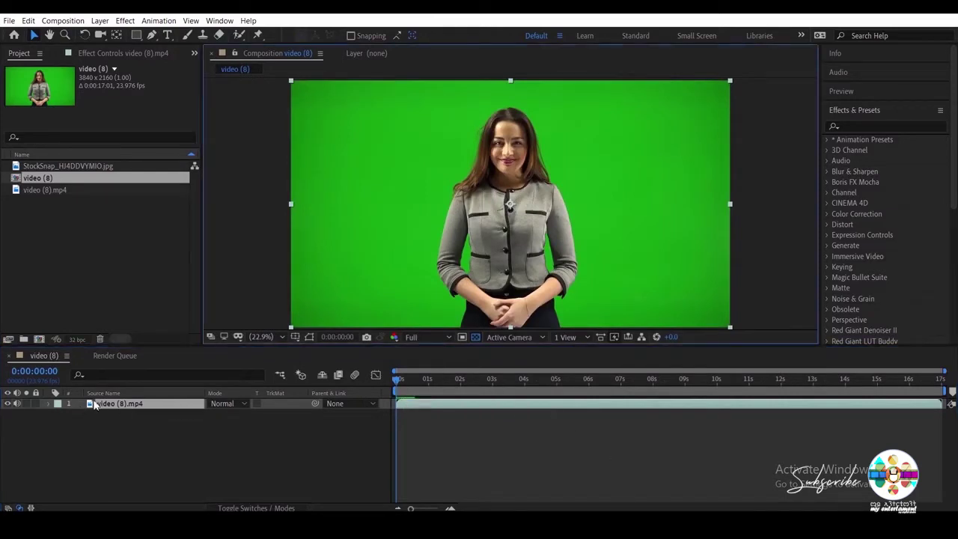
click(136, 403)
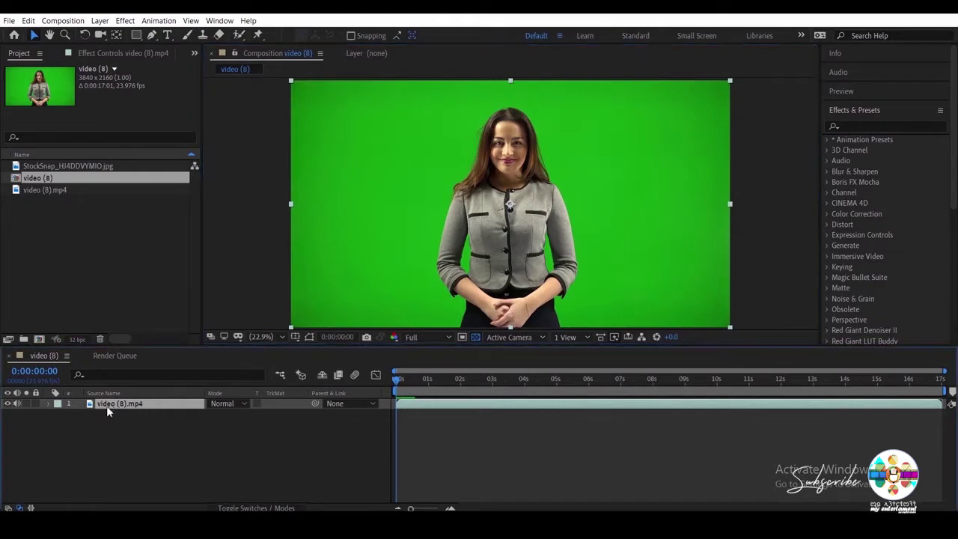
click(17, 403)
Step: Apply Keylight (1.2) to the clip and sample the green background as Screen Colour
click(123, 21)
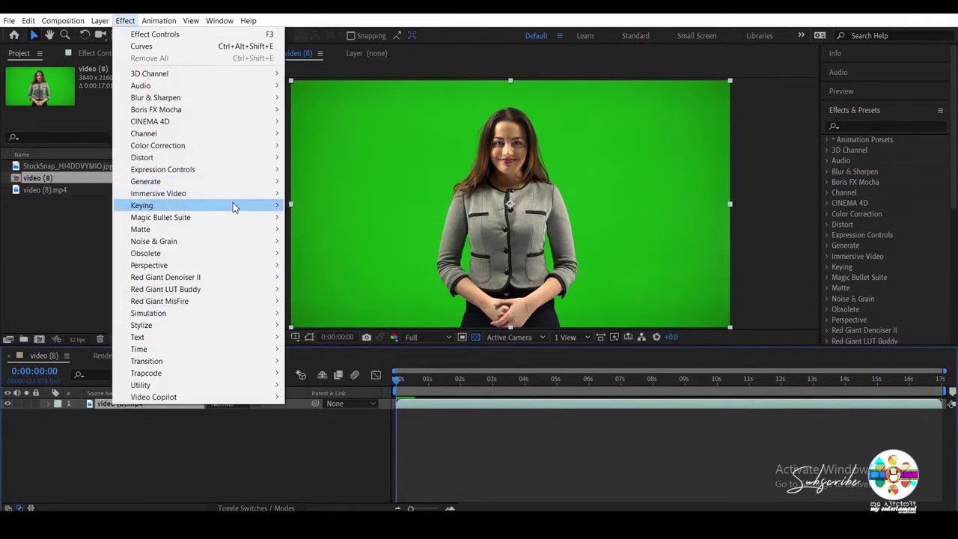
mouse_move(236, 207)
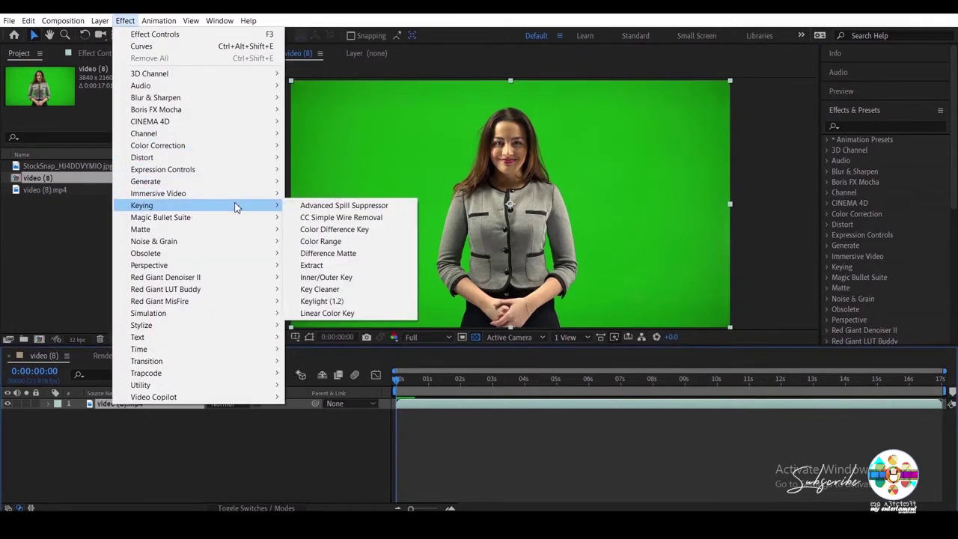
click(322, 301)
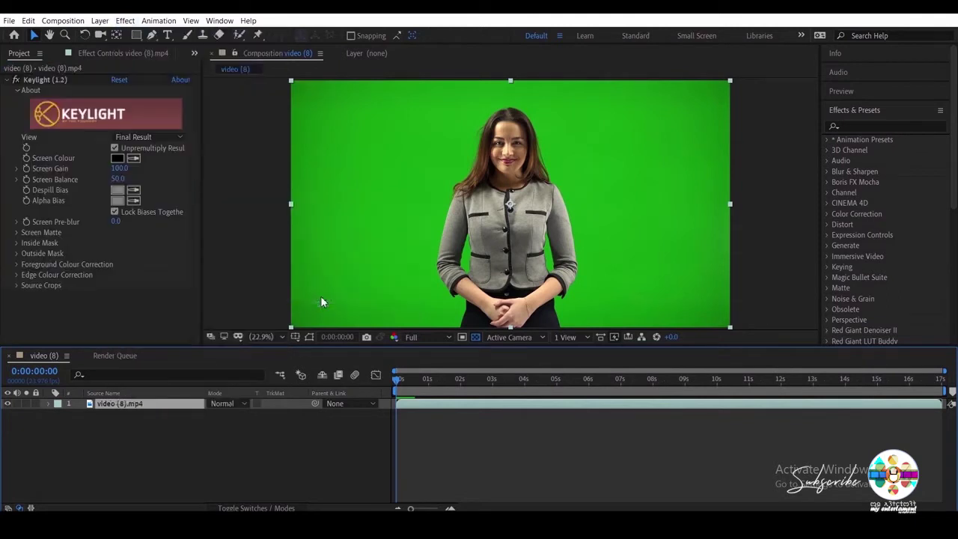
click(134, 161)
click(389, 139)
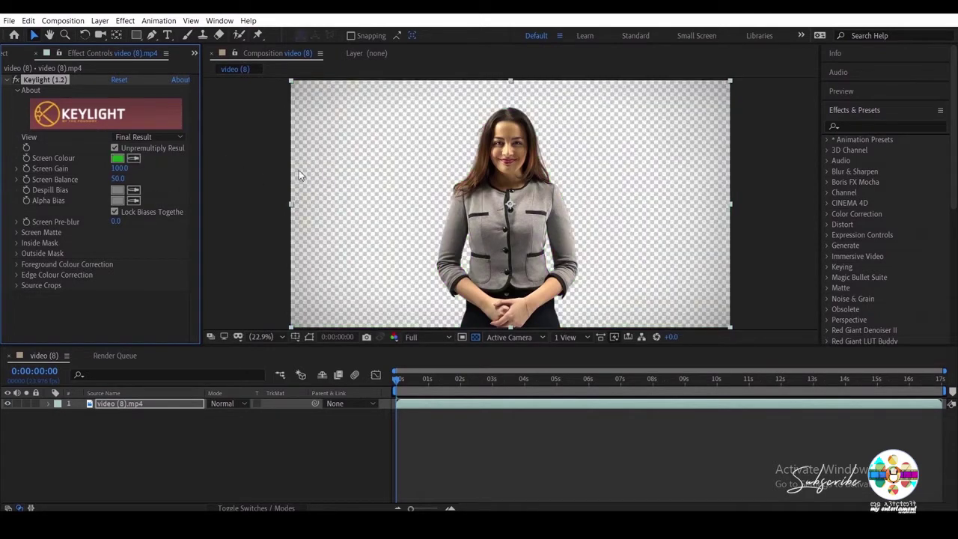
click(137, 137)
Step: On the Screen Matte view, set Clip Black 65 and Clip White 80, then return to Final Result
click(152, 198)
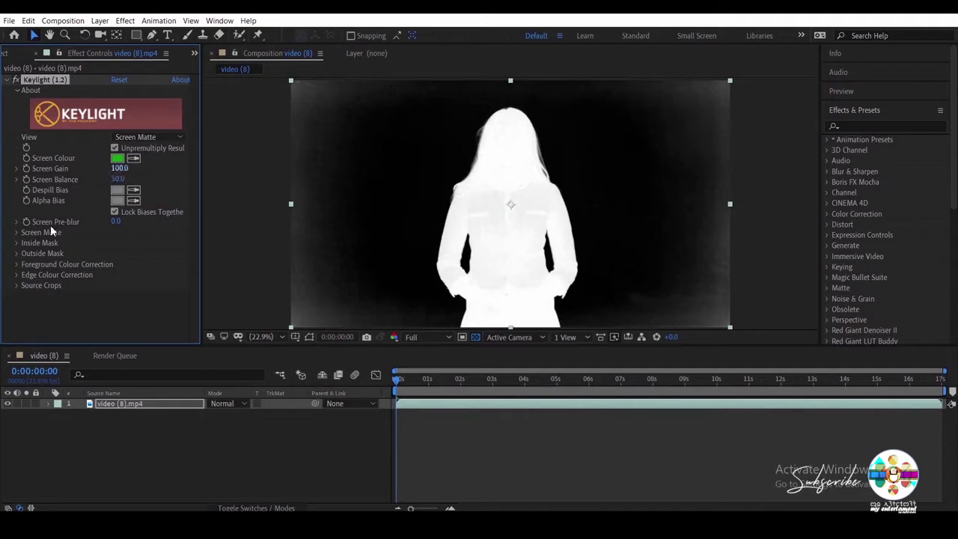
click(17, 232)
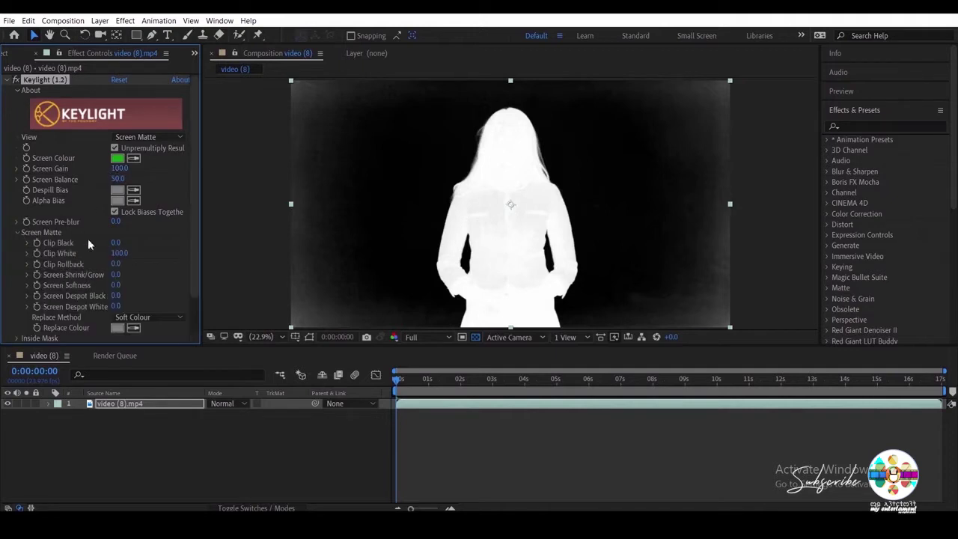
mouse_move(116, 242)
mouse_down()
mouse_move(164, 241)
mouse_move(103, 255)
mouse_move(108, 242)
mouse_up()
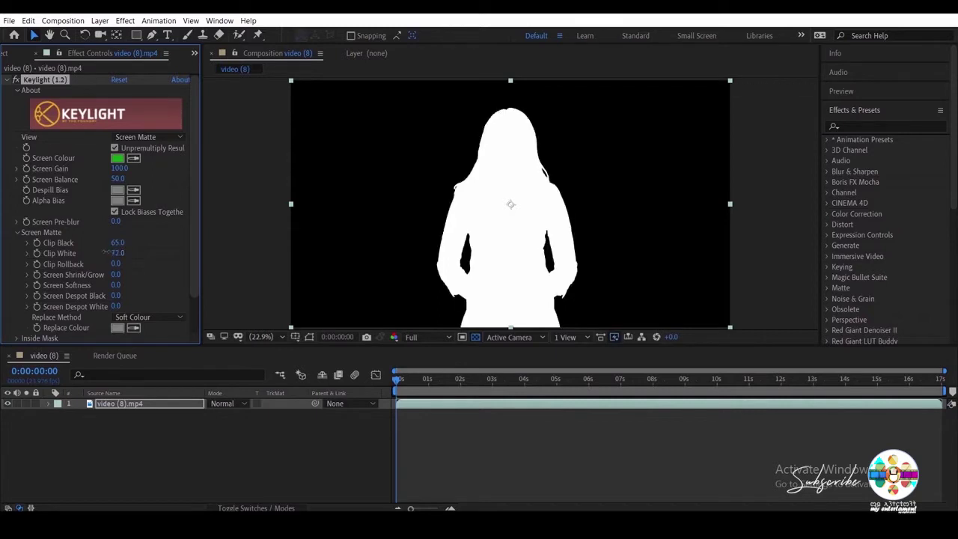
drag(106, 252, 112, 253)
click(278, 199)
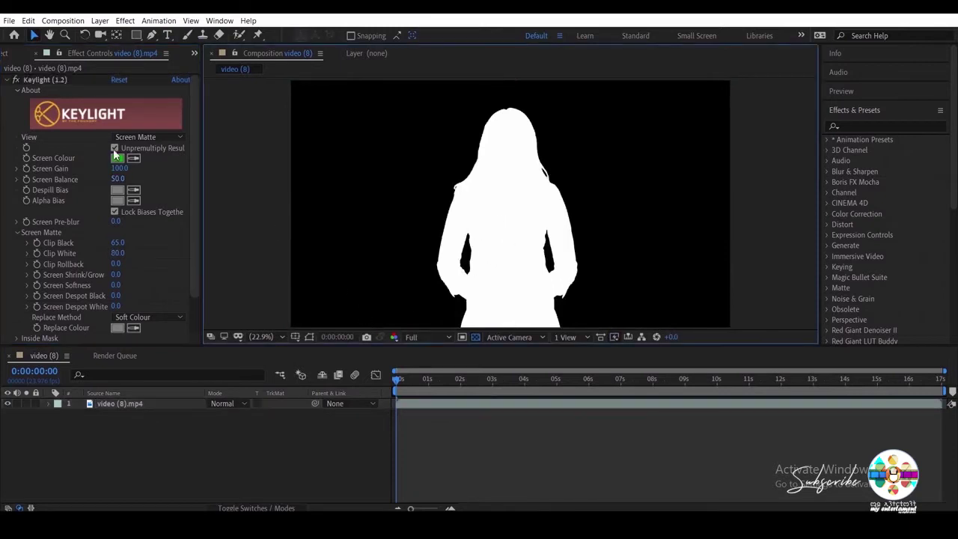
click(140, 138)
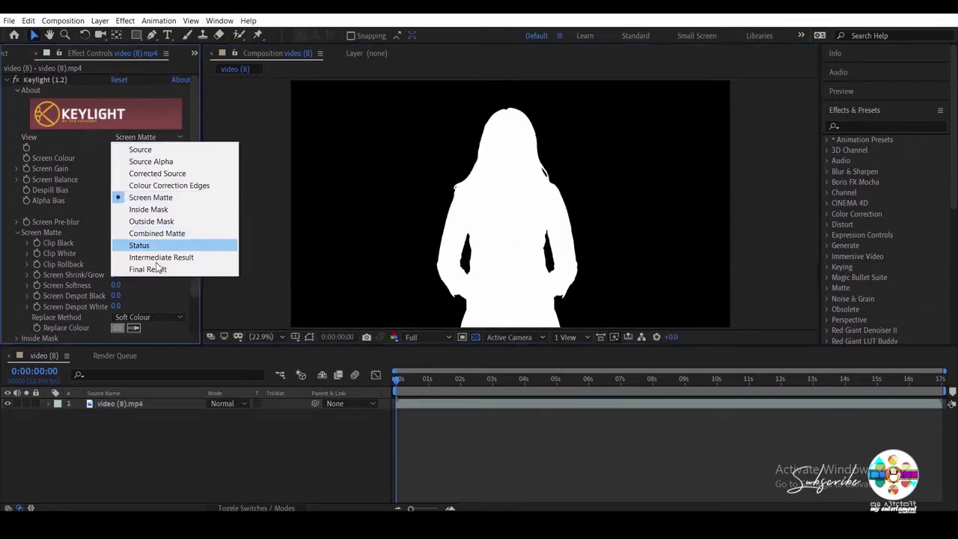
click(149, 269)
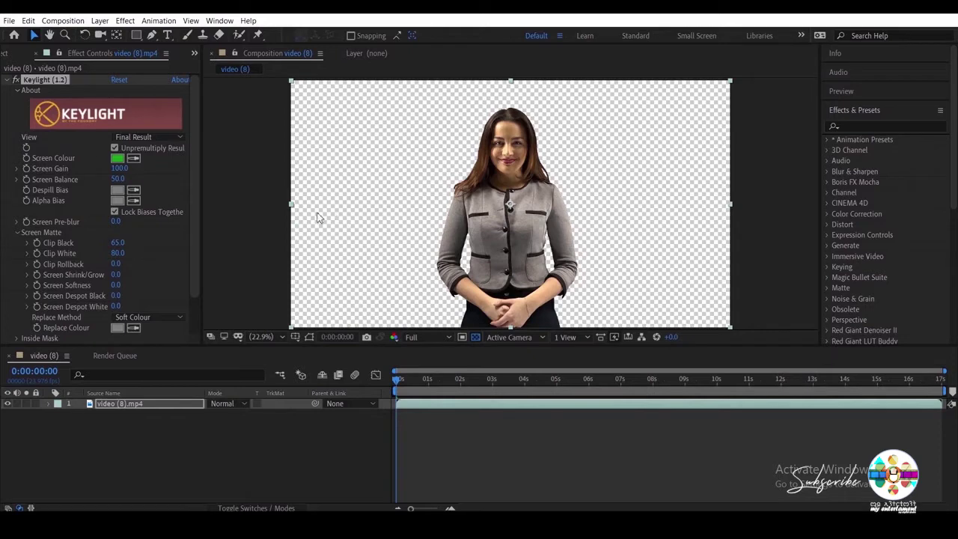
Step: At 50% viewer zoom, try out different Keylight Screen Softness values
click(261, 337)
click(271, 232)
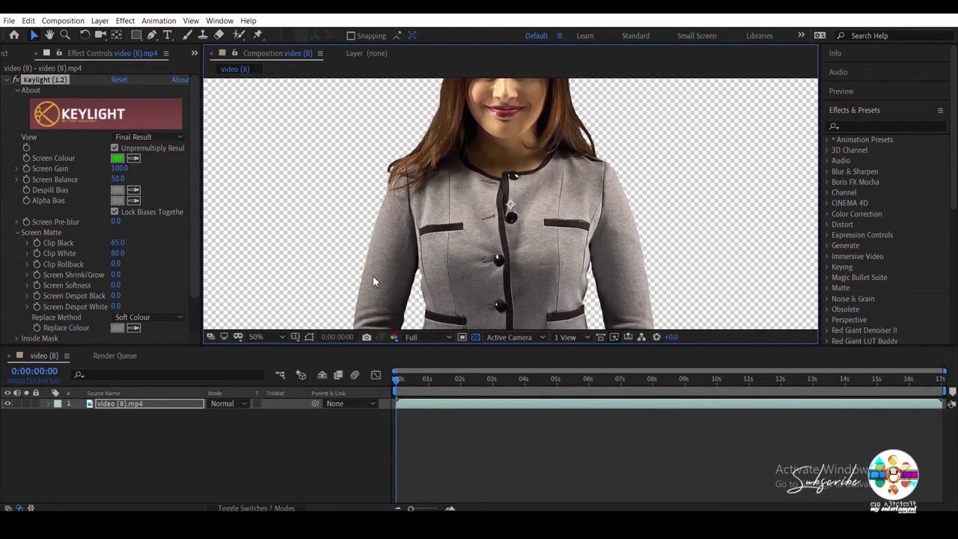
drag(116, 285, 124, 285)
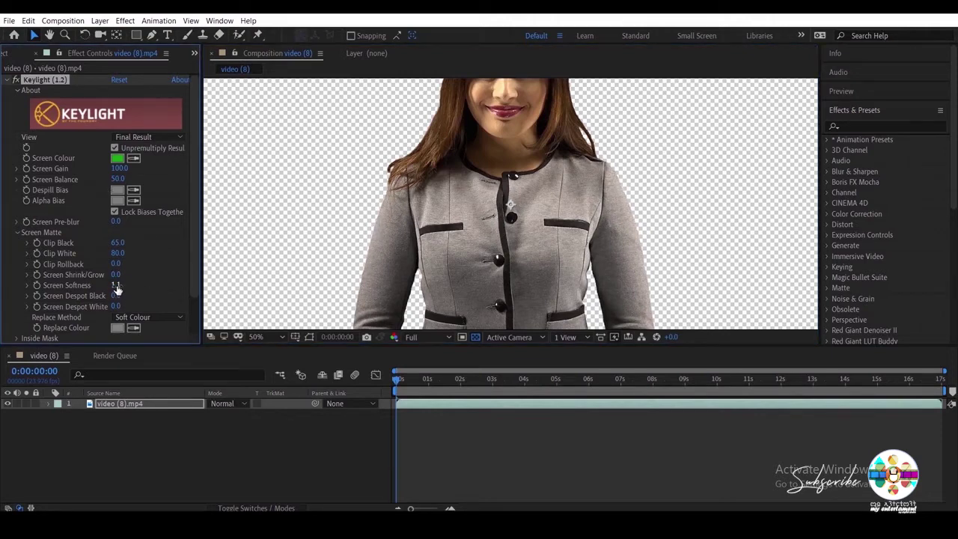
drag(117, 289, 117, 278)
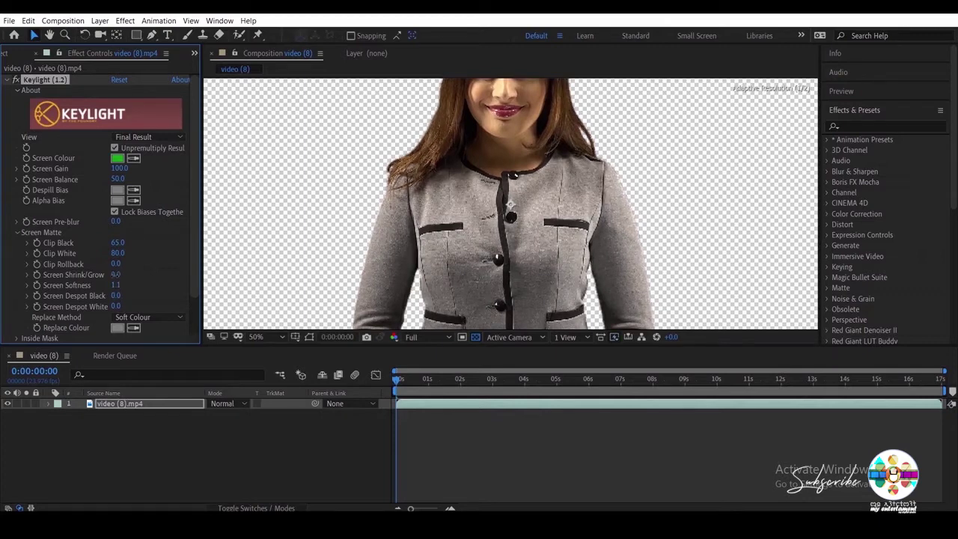
mouse_move(117, 285)
mouse_down()
mouse_move(181, 280)
mouse_move(178, 287)
mouse_up()
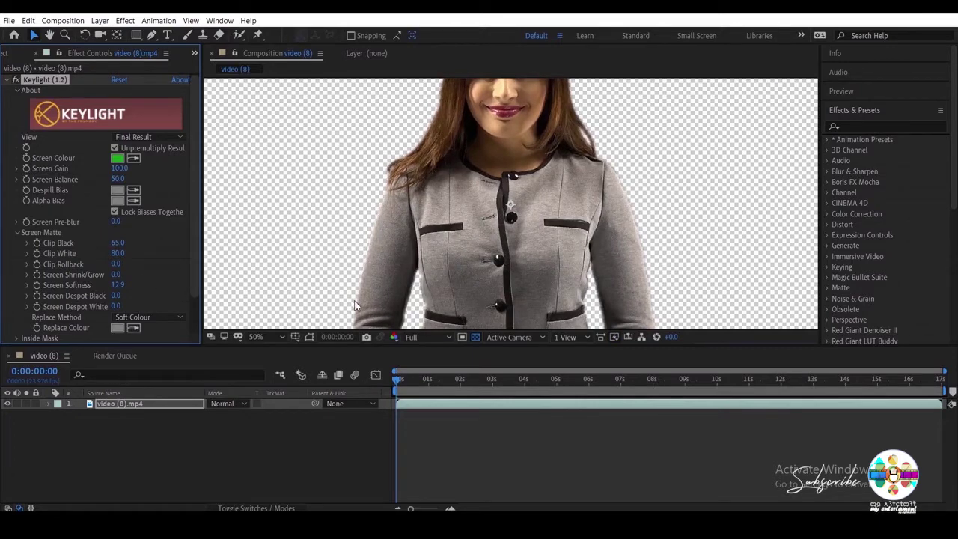
Step: At 100% on the presenter's head, set Screen Softness 6.9 and Screen Shrink/Grow -1.8
click(256, 337)
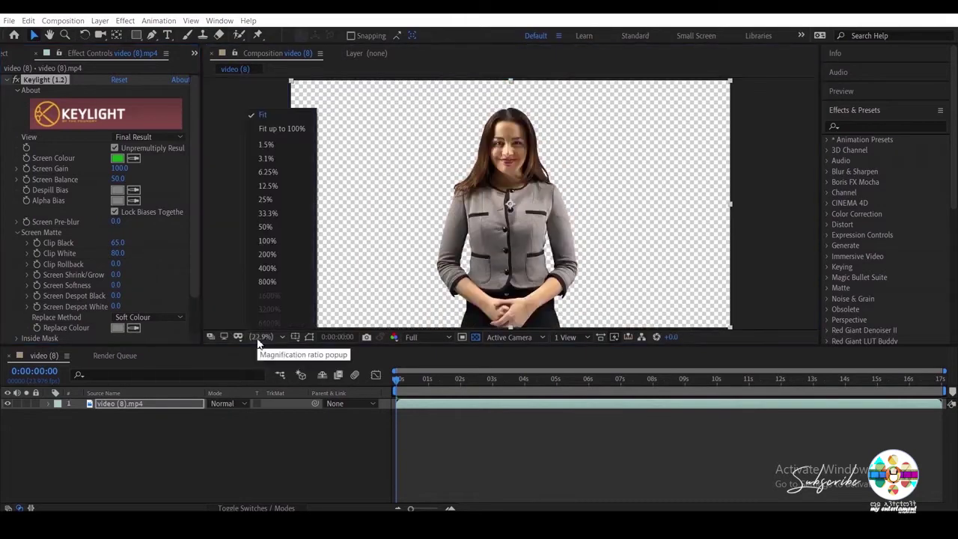
click(282, 238)
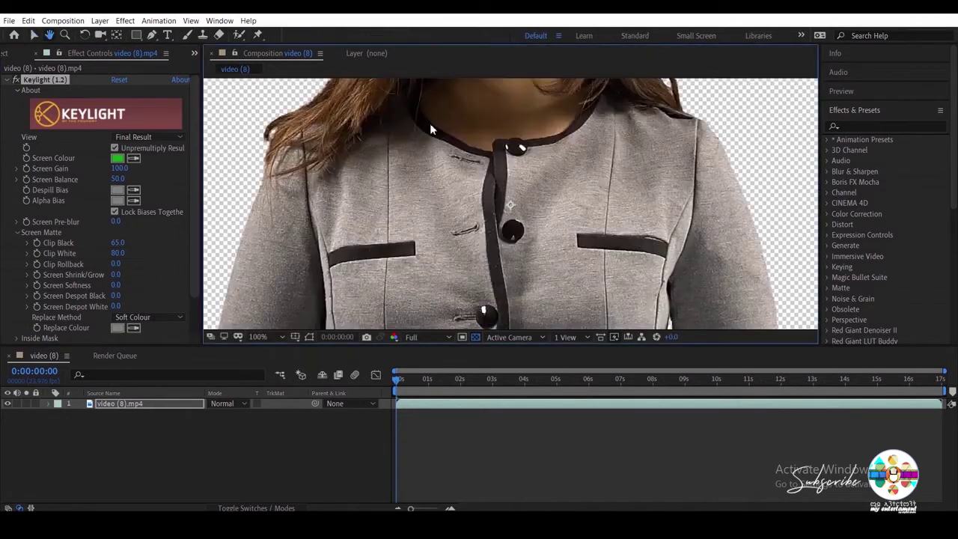
mouse_move(429, 178)
mouse_down()
mouse_move(464, 508)
mouse_move(399, 323)
mouse_up()
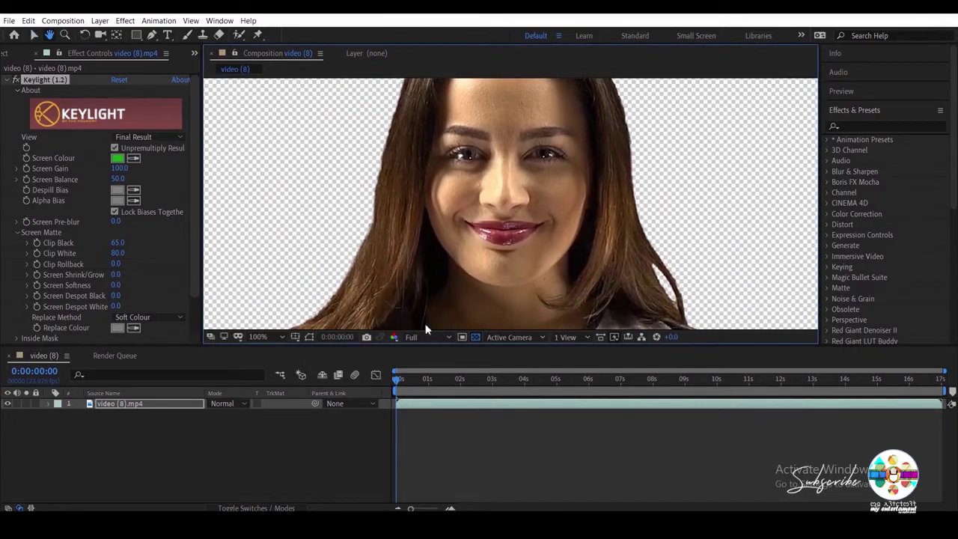
key(v)
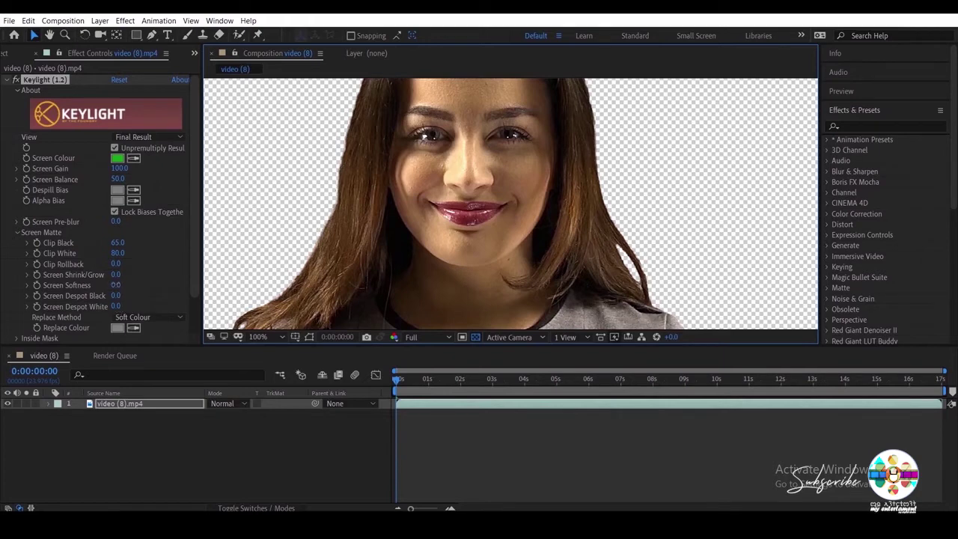
drag(115, 285, 156, 283)
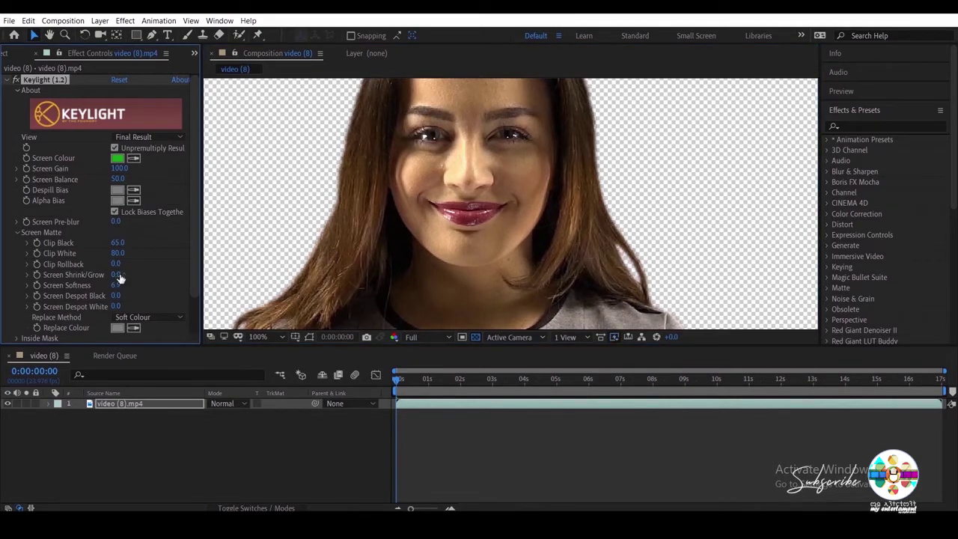
drag(119, 278, 118, 278)
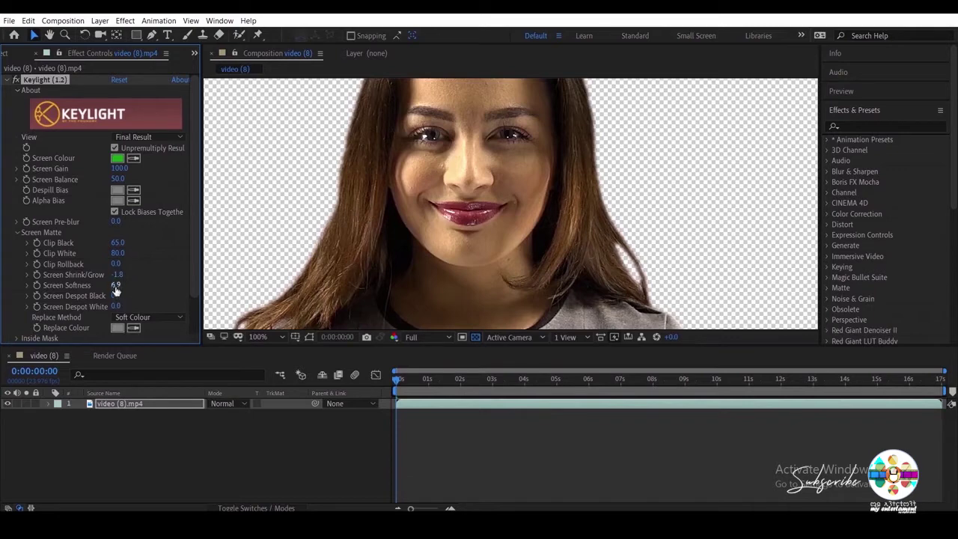
Step: Fit the composition in the viewer and enable motion blur on the presenter layer
click(282, 338)
click(271, 120)
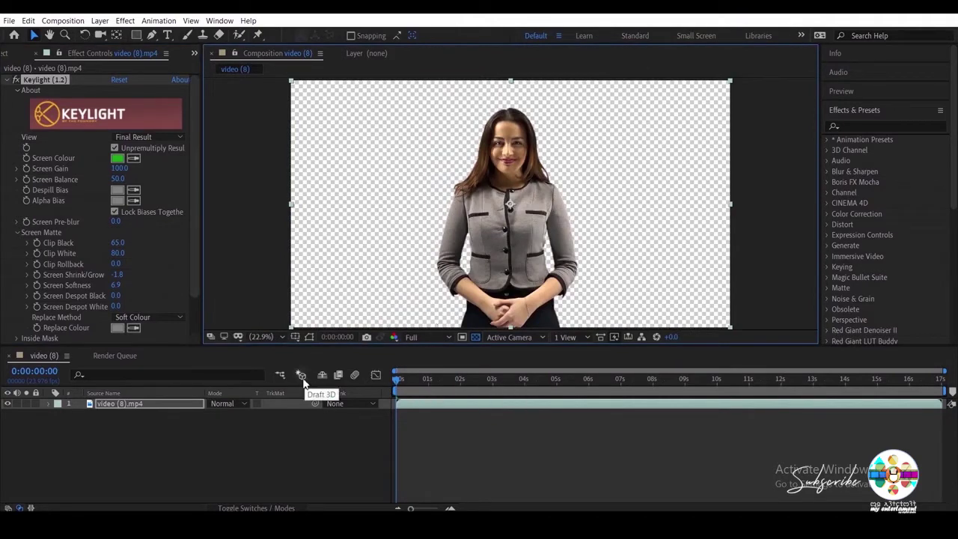
click(354, 376)
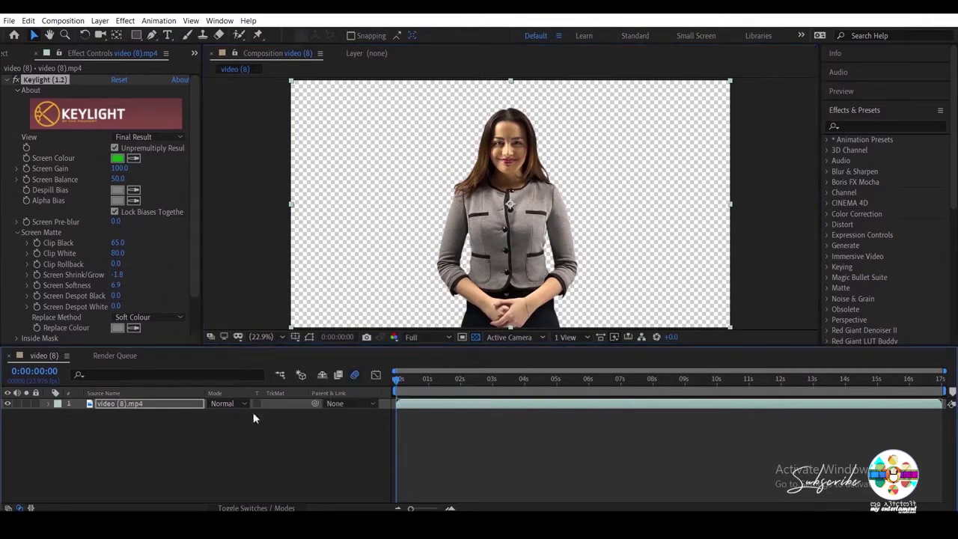
click(241, 507)
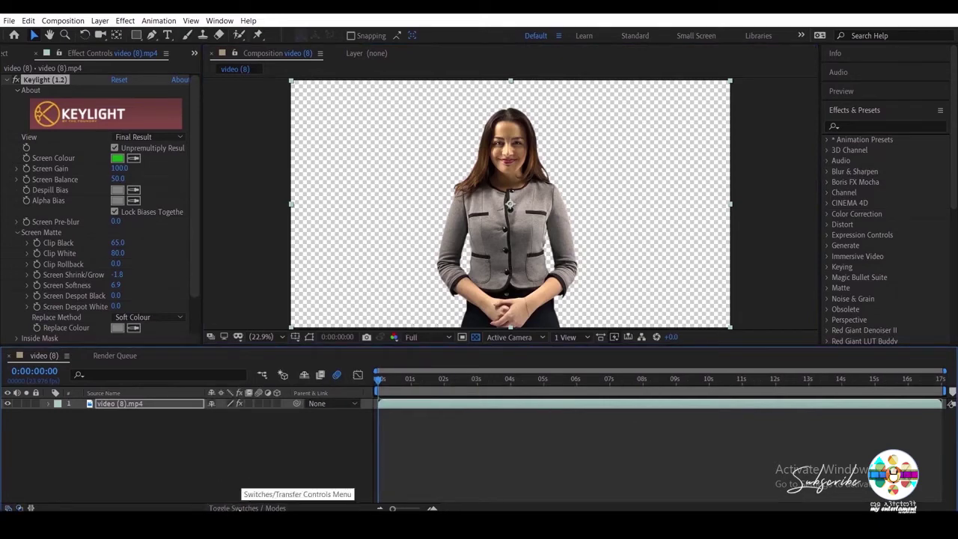
click(257, 404)
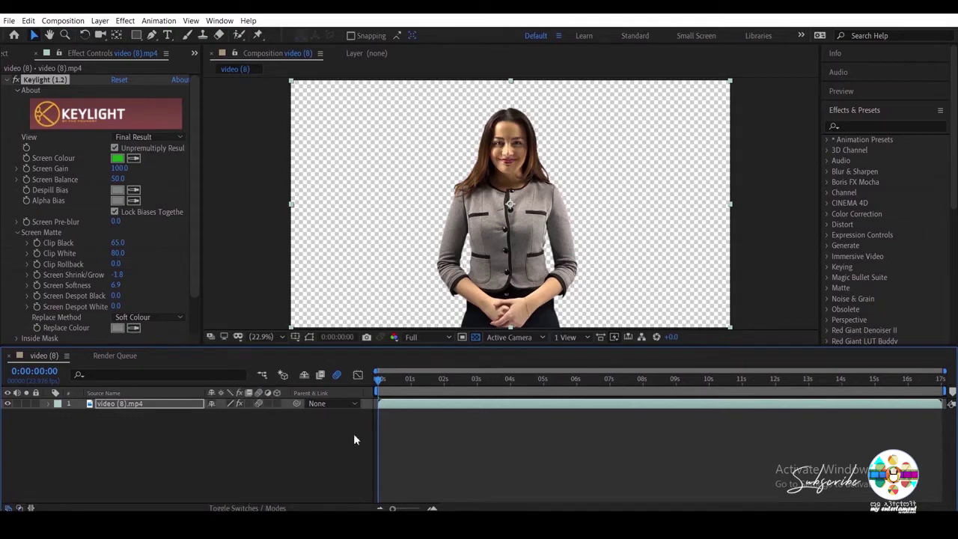
Step: Add StockSnap_HJ4DDVYMIO.jpg as a layer below the presenter
click(8, 56)
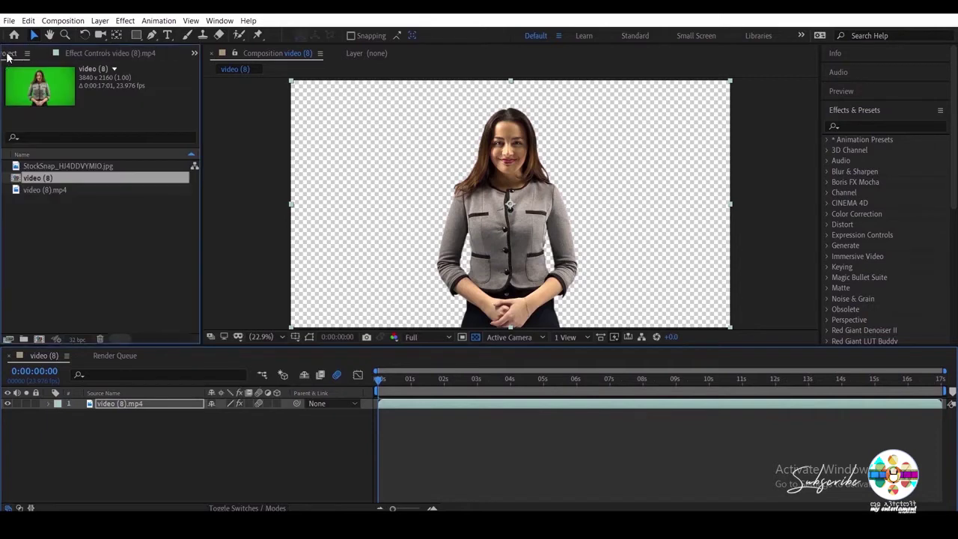
click(41, 171)
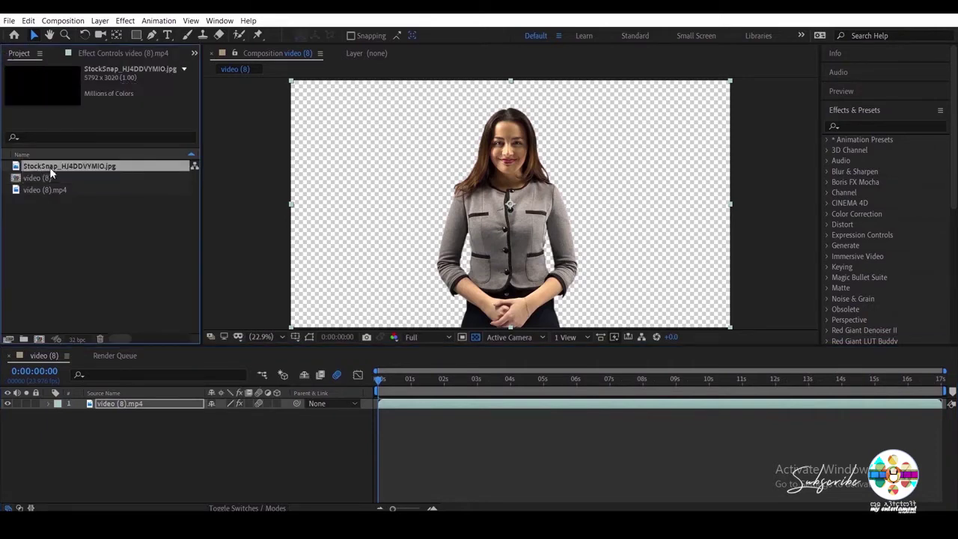
drag(49, 167, 101, 435)
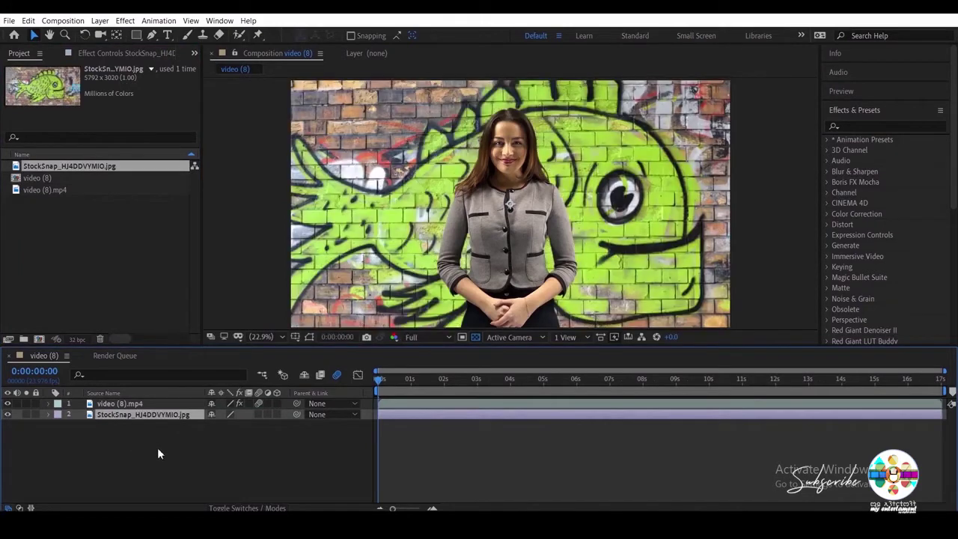
Step: Make the graffiti layer 3D and push its Position back to 1920,1080,5695
click(277, 416)
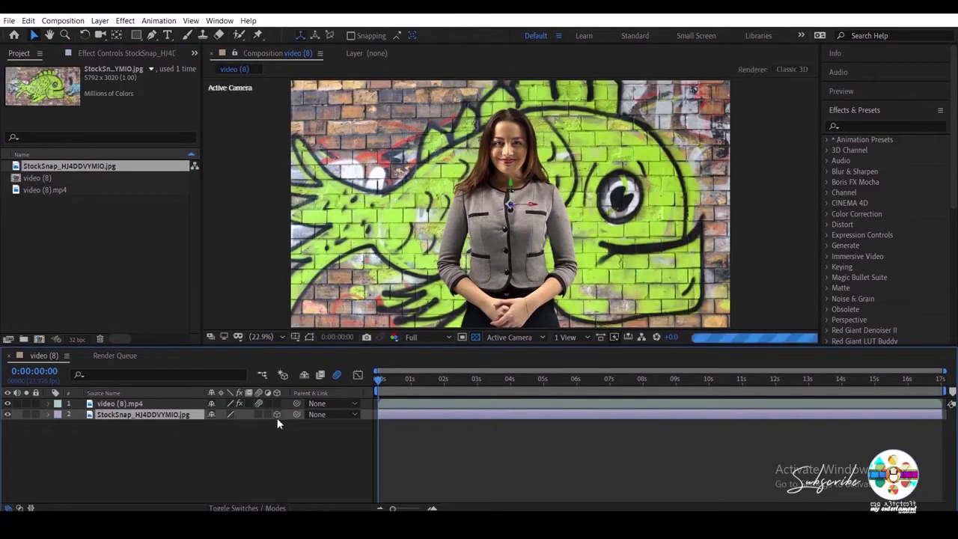
key(p)
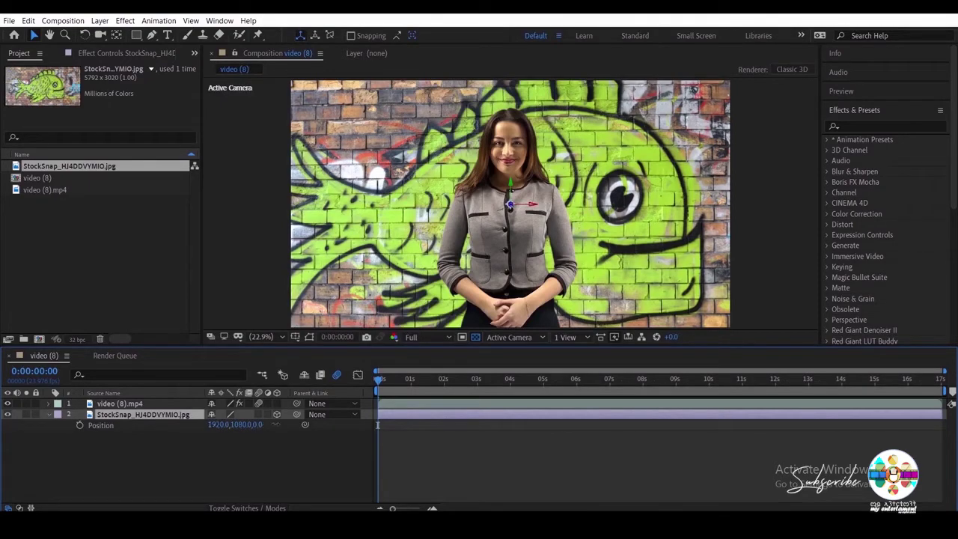
mouse_move(257, 424)
mouse_down()
mouse_move(430, 389)
mouse_move(673, 389)
mouse_up()
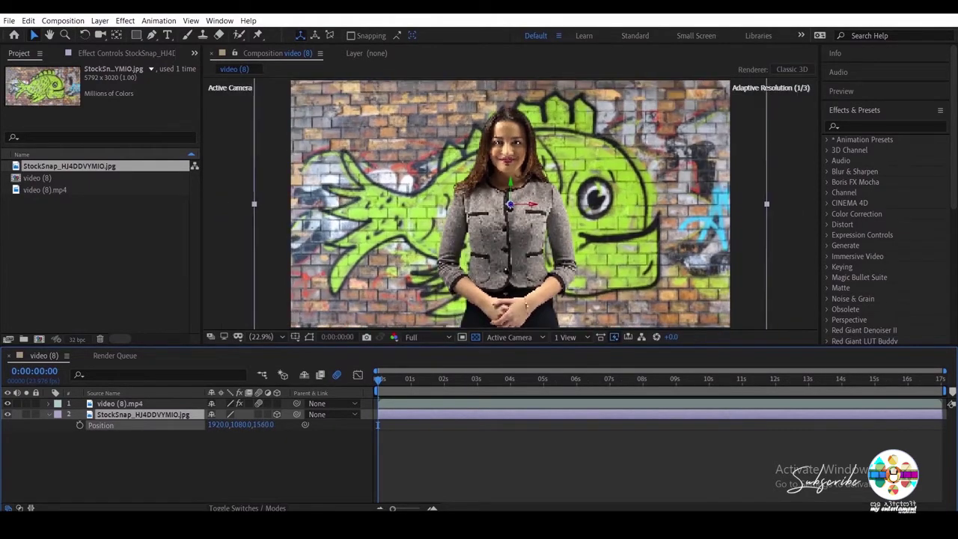
drag(259, 424, 294, 403)
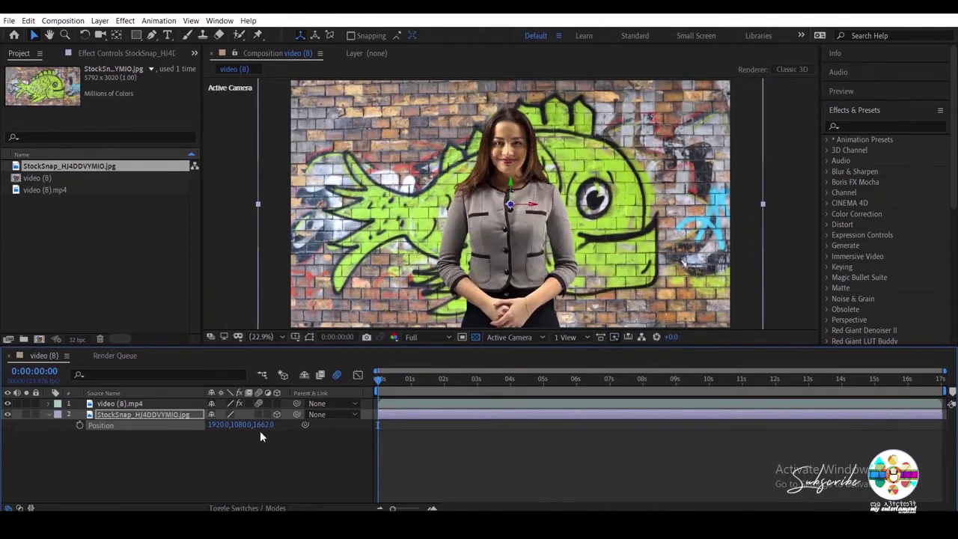
drag(257, 432, 827, 193)
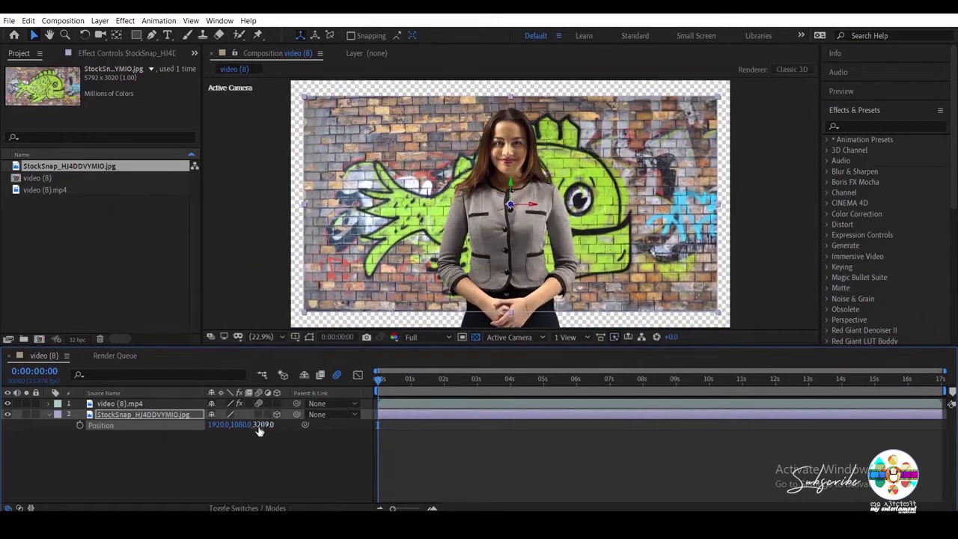
mouse_move(256, 430)
mouse_down()
mouse_move(785, 336)
mouse_move(326, 373)
mouse_move(152, 422)
mouse_up()
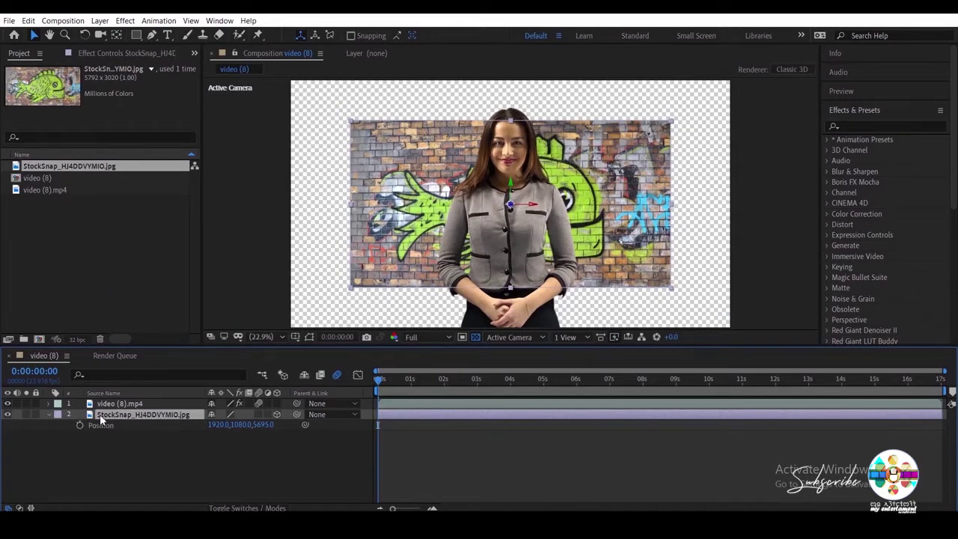
Step: Scale the graffiti background to 163% so it fills the frame
key(shift+s)
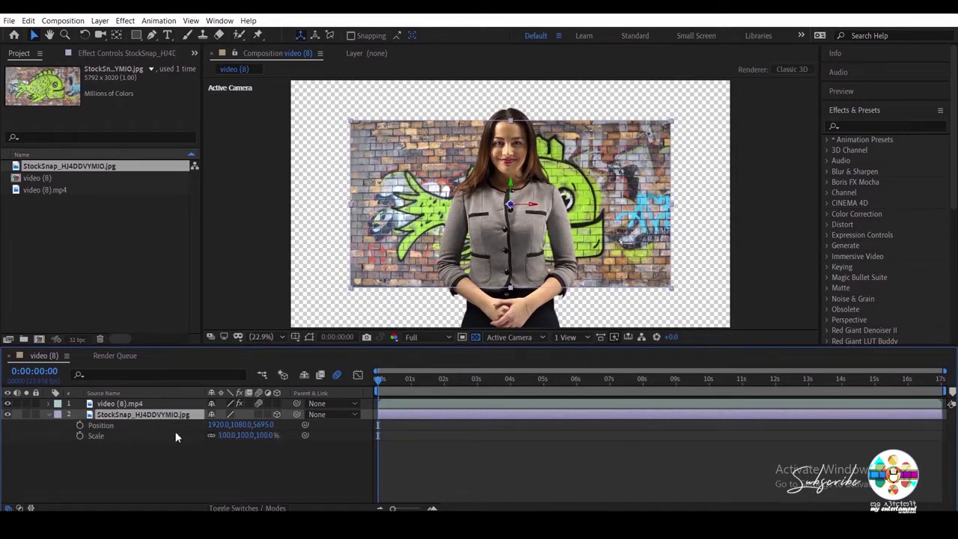
mouse_move(224, 438)
mouse_down()
mouse_move(279, 435)
mouse_move(271, 433)
mouse_up()
drag(264, 434, 266, 434)
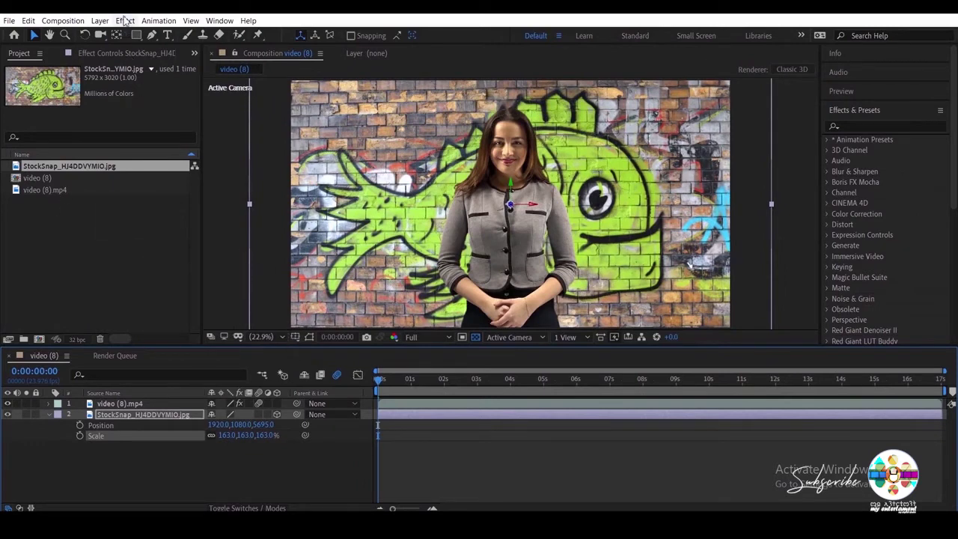
click(138, 405)
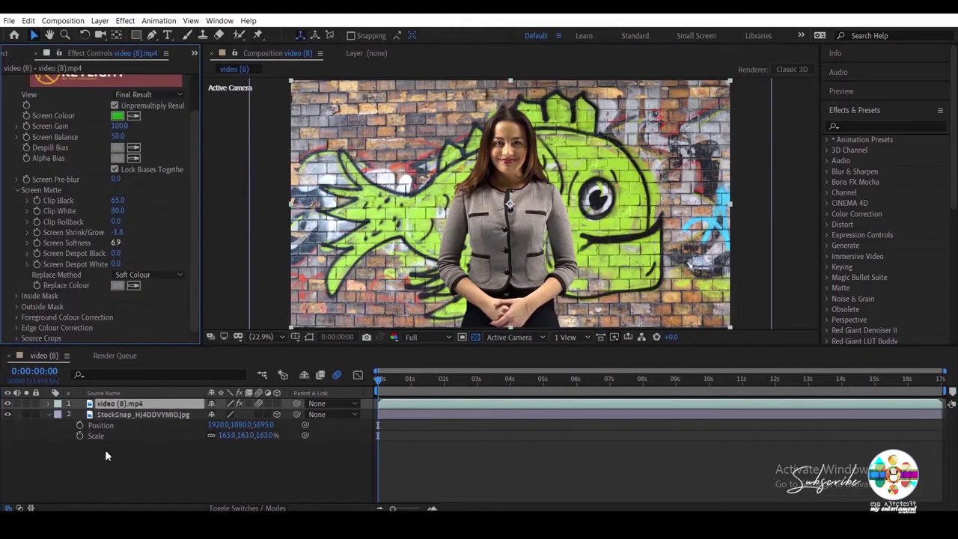
click(116, 415)
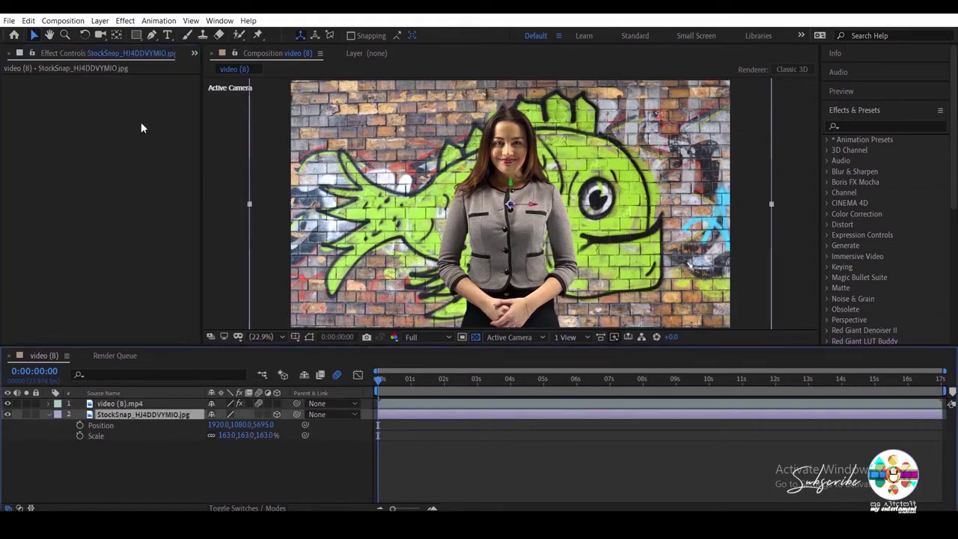
click(125, 20)
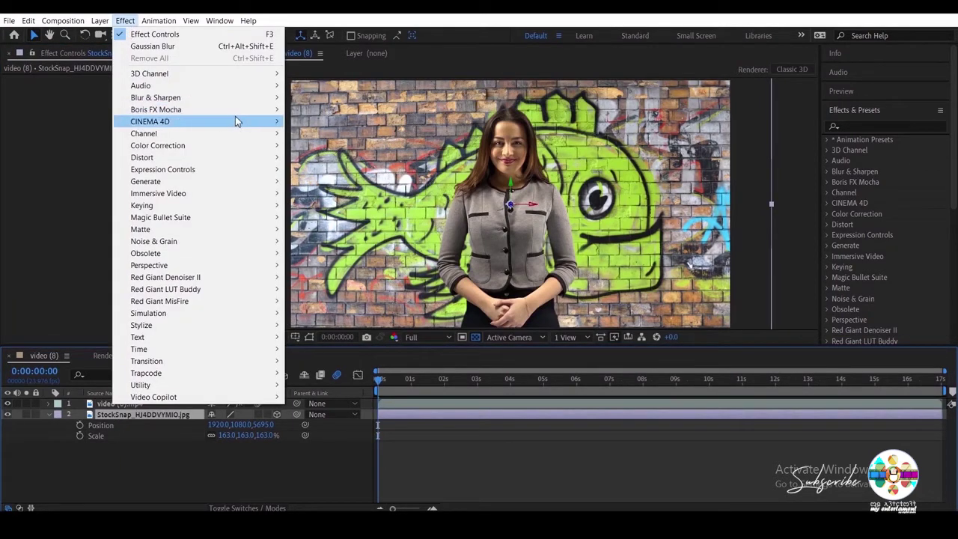
Step: Add a Gaussian Blur to the graffiti background with Blurriness around 8.7
mouse_move(262, 101)
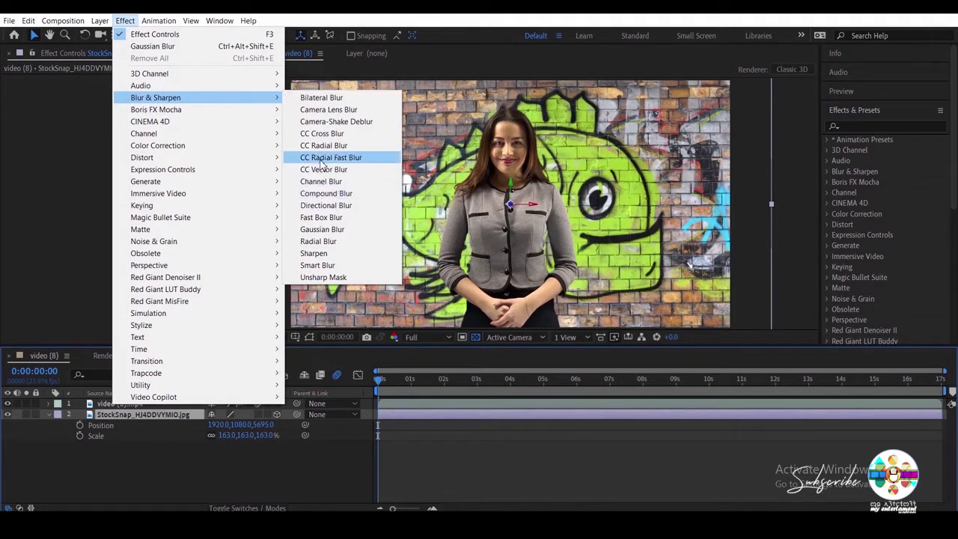
click(323, 230)
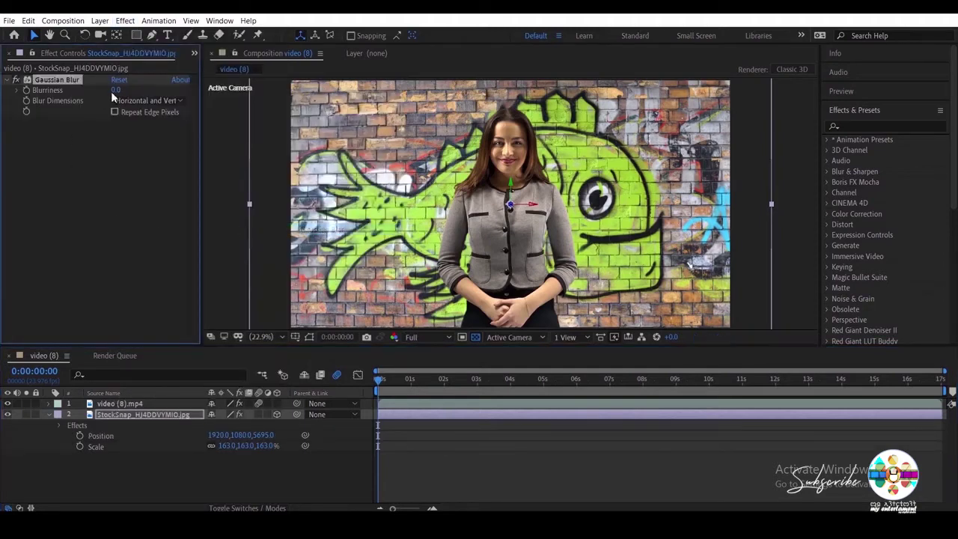
drag(116, 90, 141, 101)
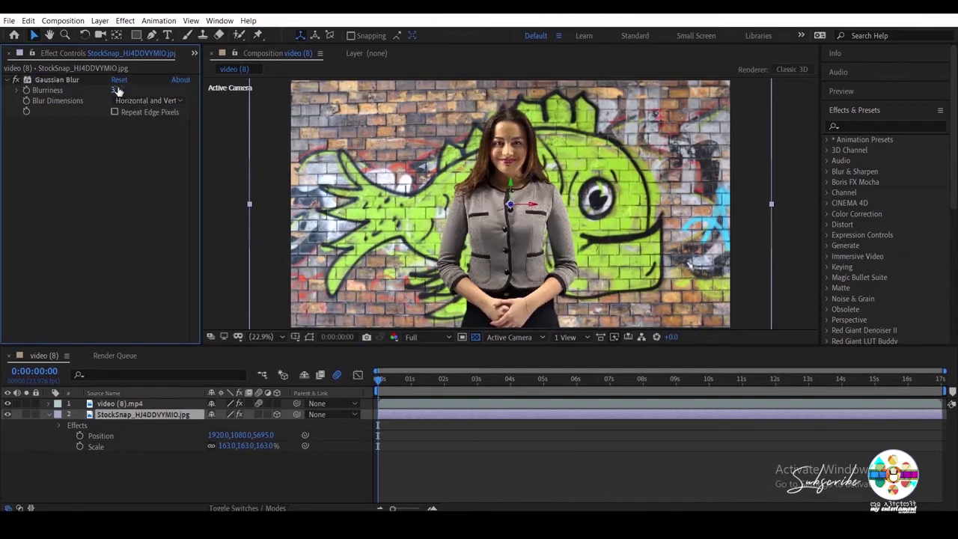
drag(116, 91, 149, 90)
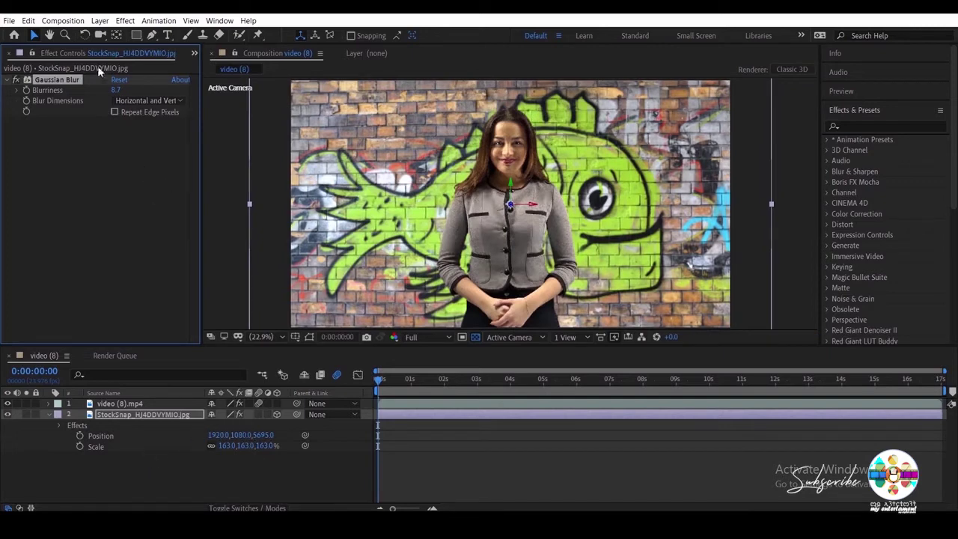
click(98, 21)
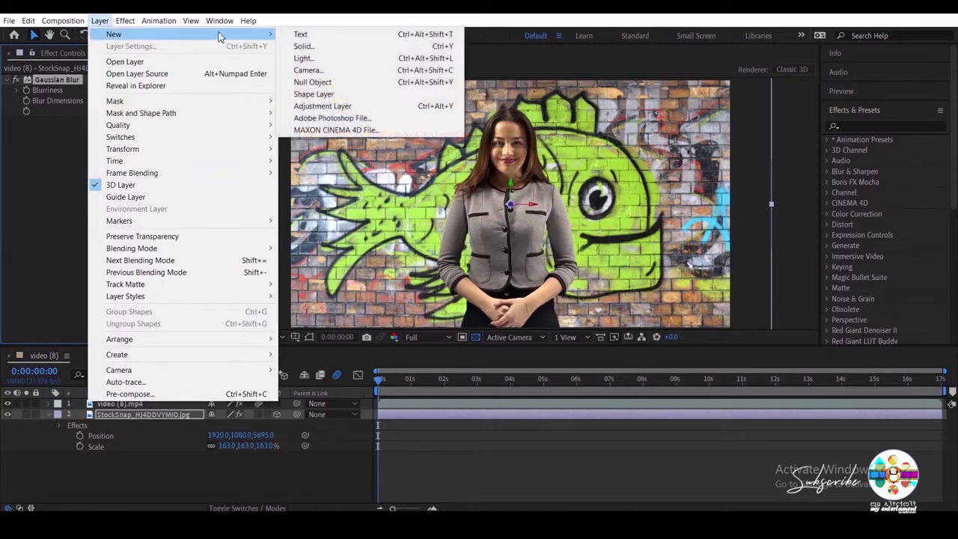
Step: Add a Tint effect on a top-most adjustment layer with Amount to Tint at 61%
mouse_move(252, 43)
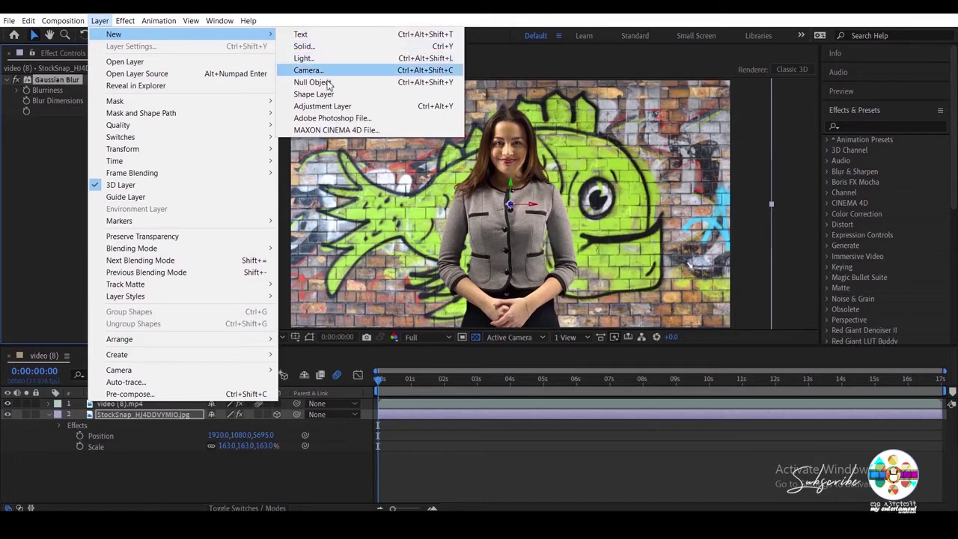
click(313, 107)
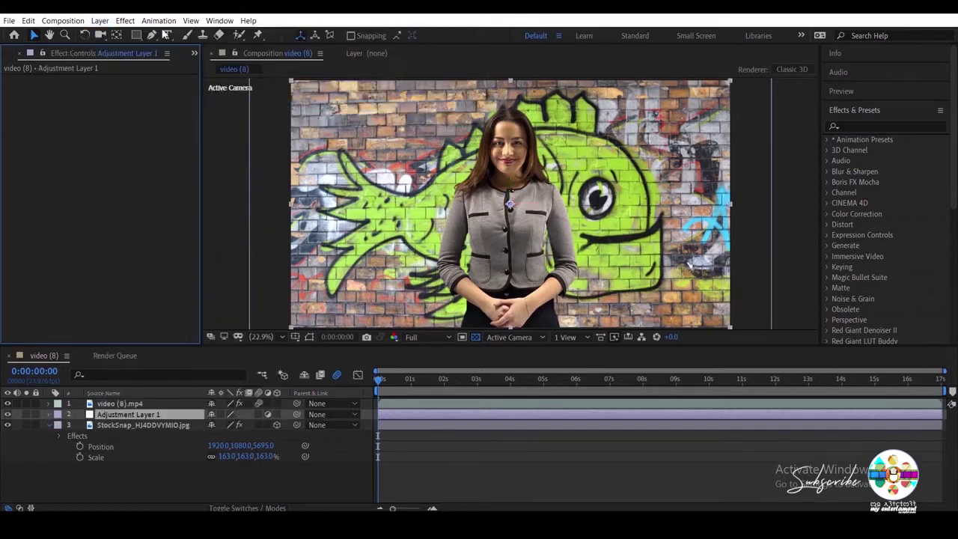
click(126, 21)
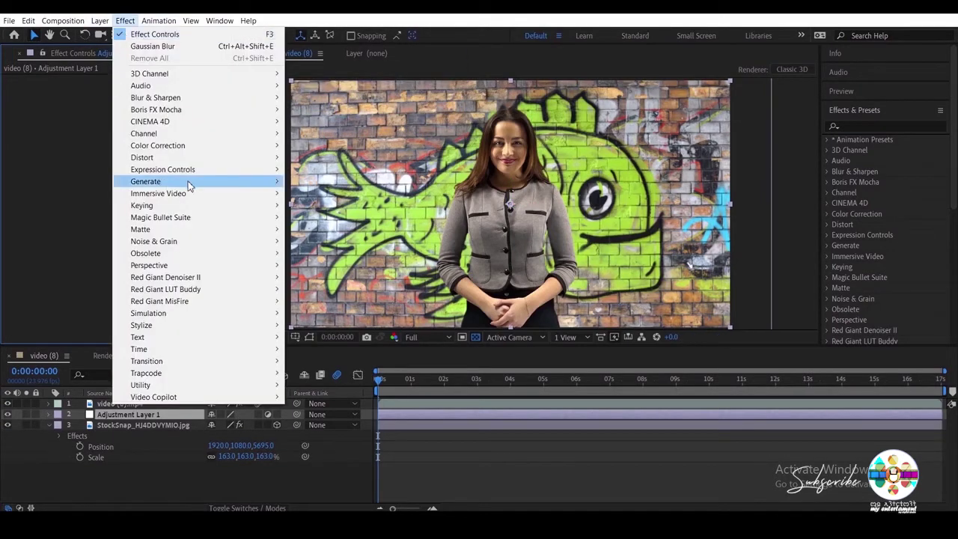
mouse_move(232, 148)
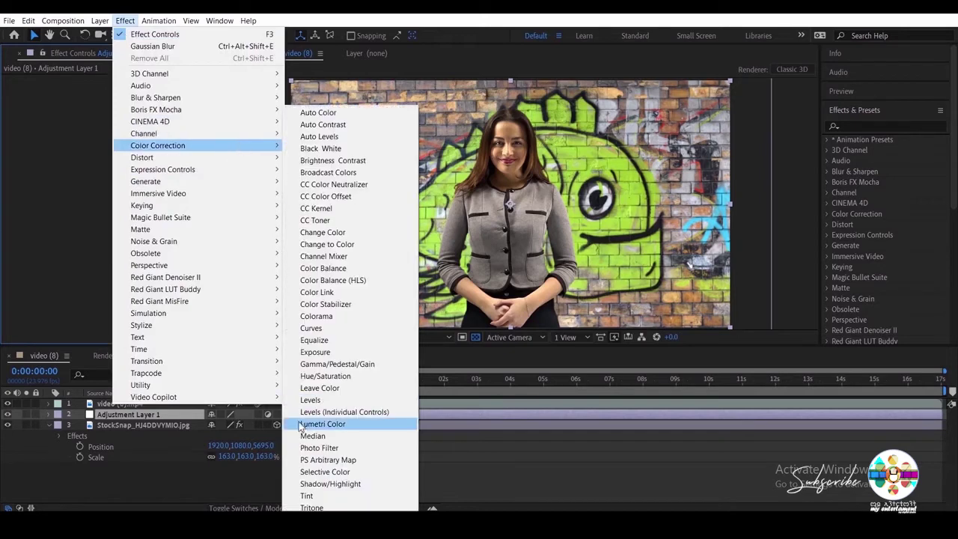
click(307, 495)
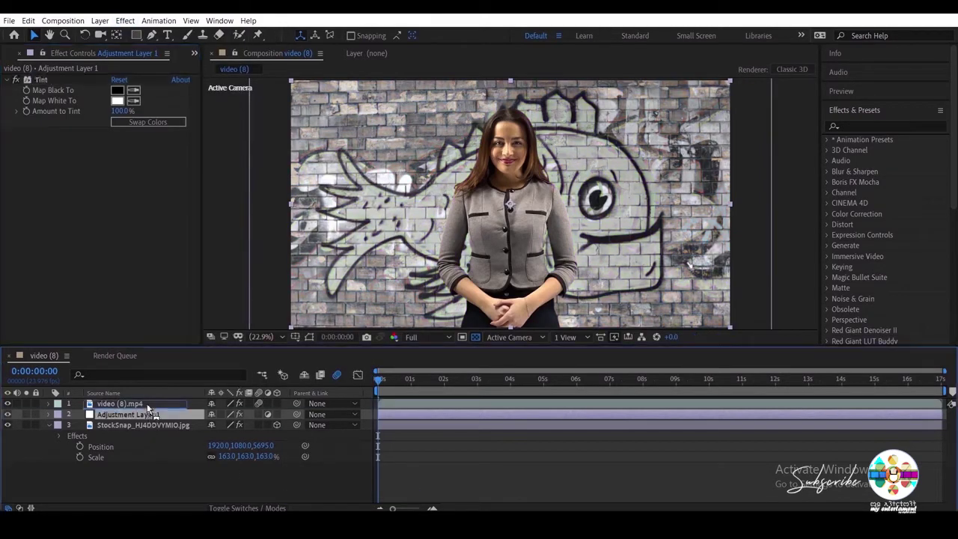
drag(148, 414, 147, 405)
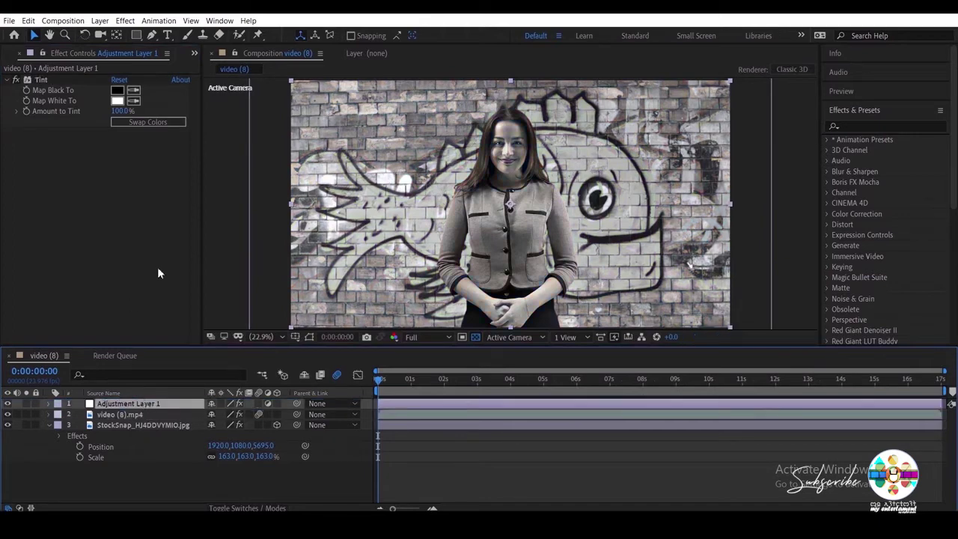
drag(122, 111, 98, 106)
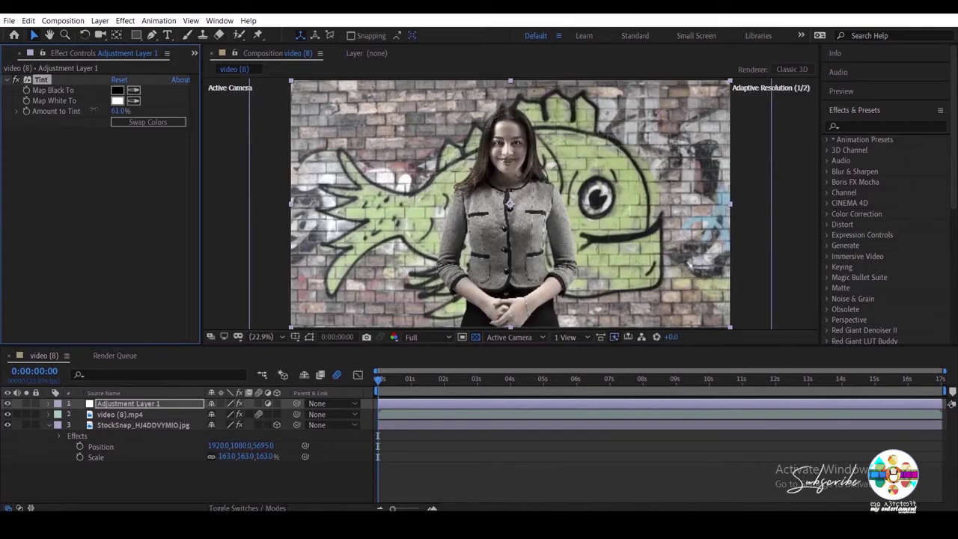
Step: Add Curves to the adjustment layer and bend the RGB curve into an S-curve
click(126, 20)
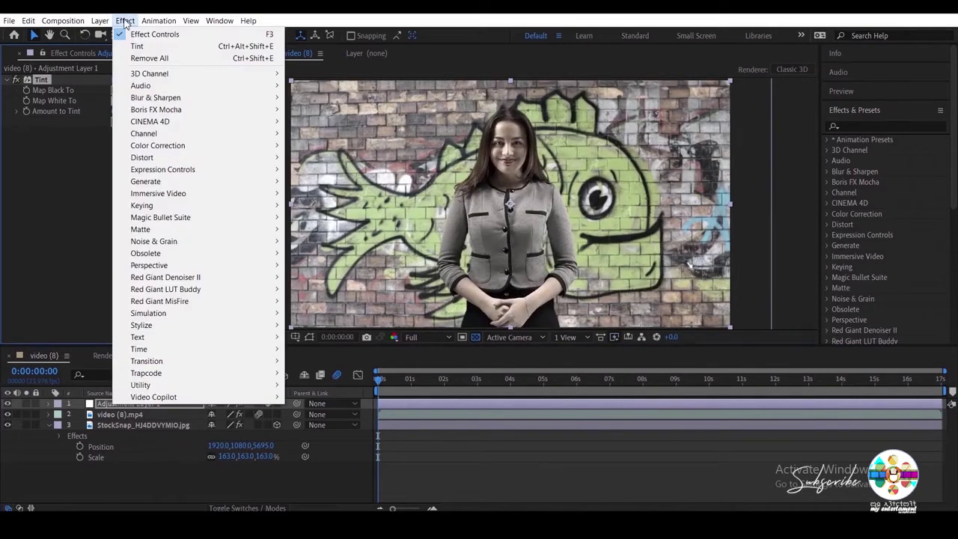
mouse_move(201, 150)
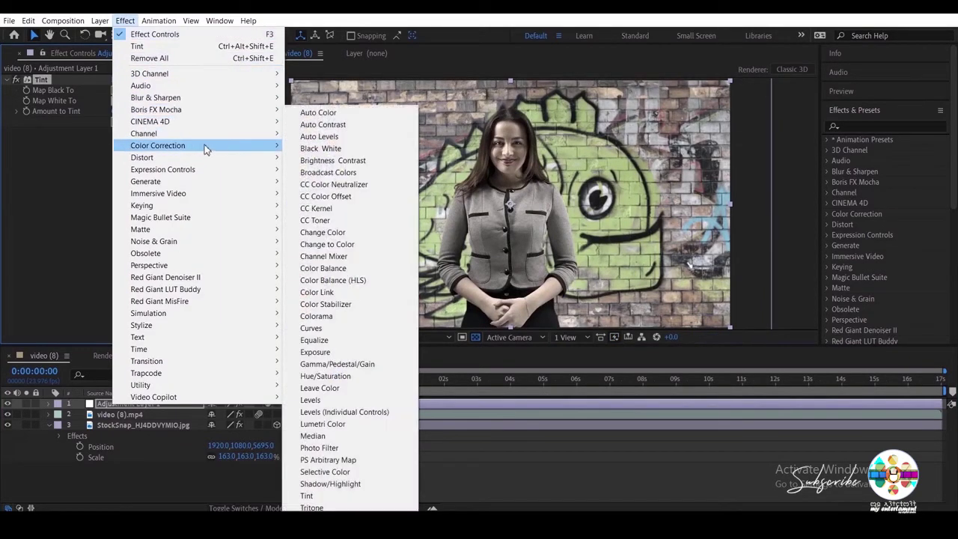
click(329, 328)
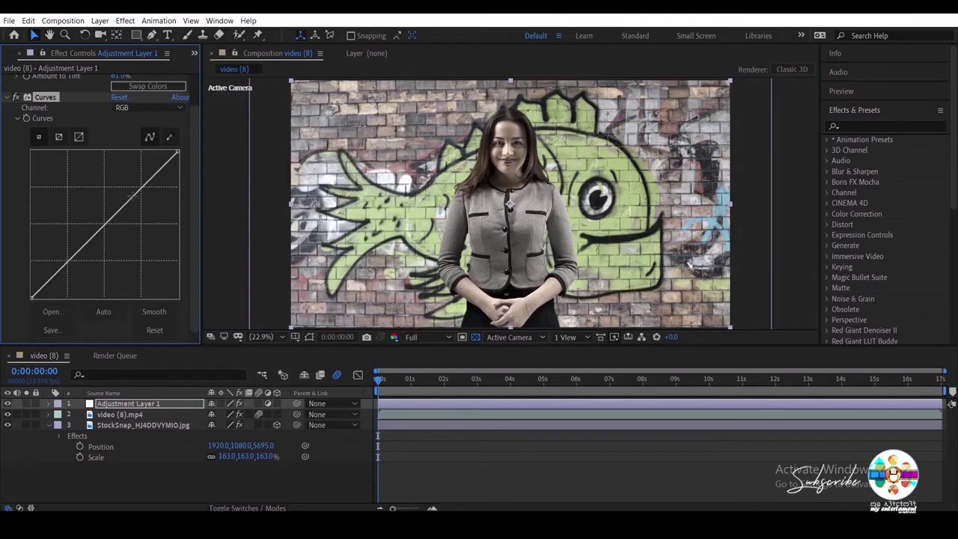
drag(132, 196, 124, 196)
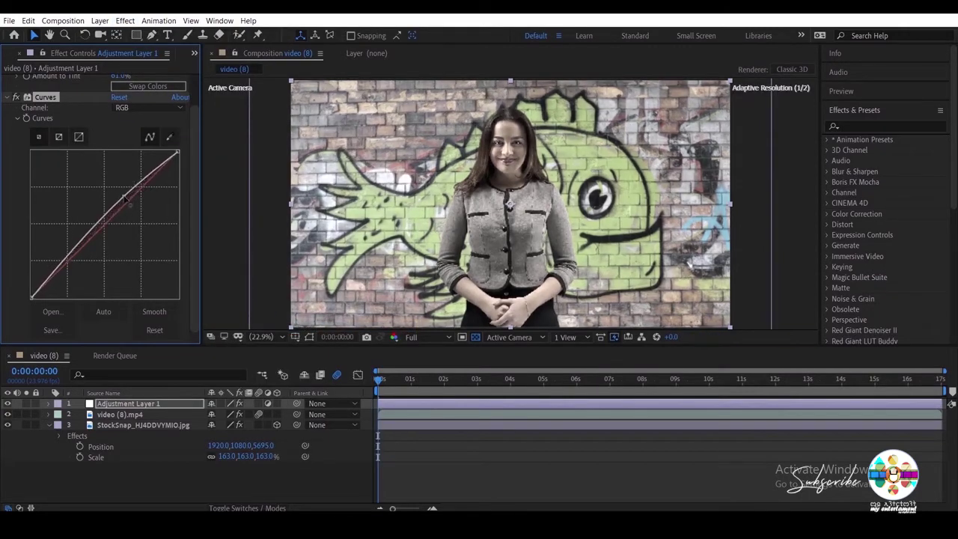
drag(74, 250, 76, 263)
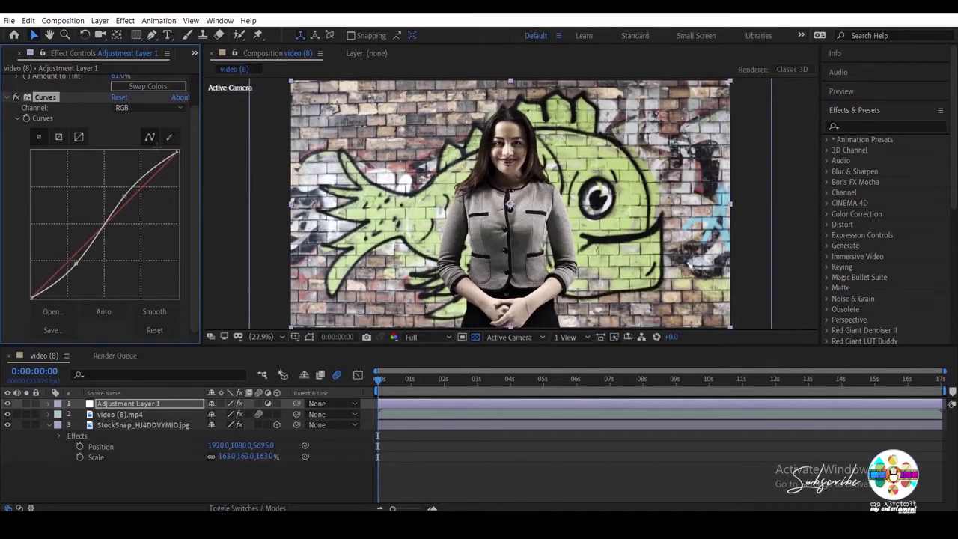
click(152, 141)
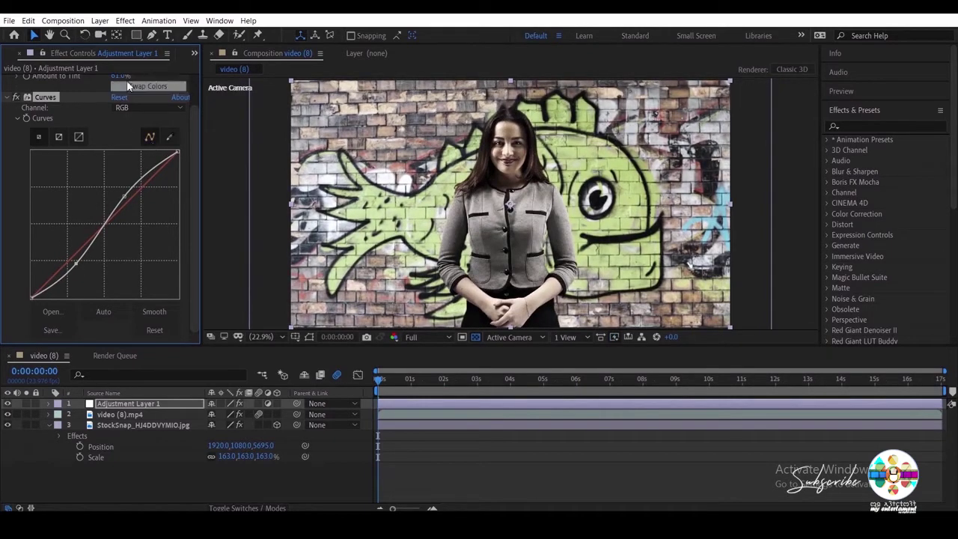
Step: Reshape the Red and Green channel curves and lower Tint's Amount to Tint to 36%
click(154, 110)
click(146, 130)
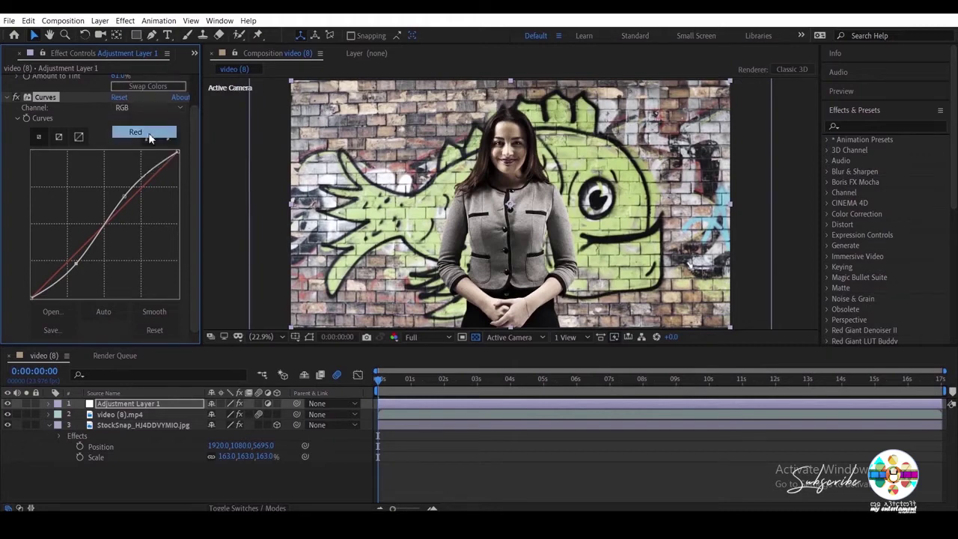
drag(118, 212, 112, 216)
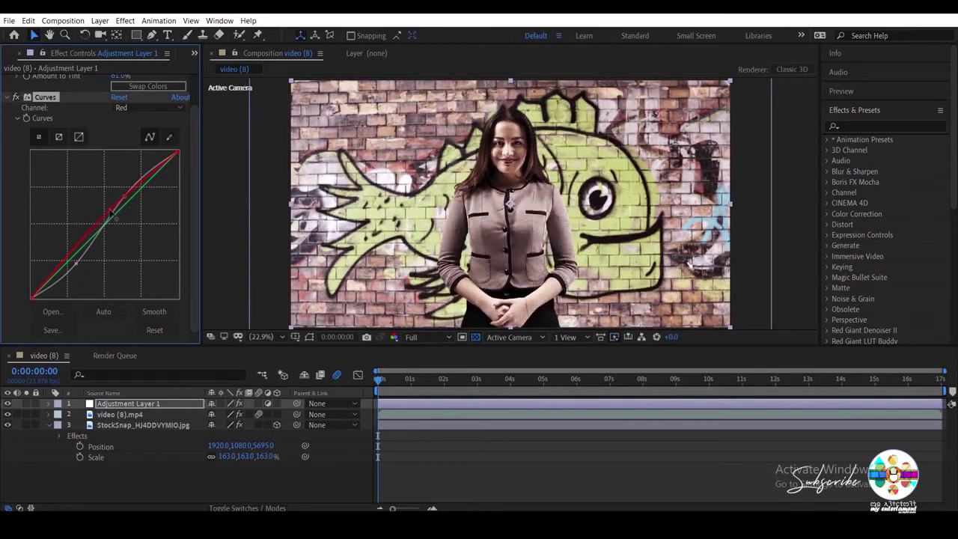
click(147, 107)
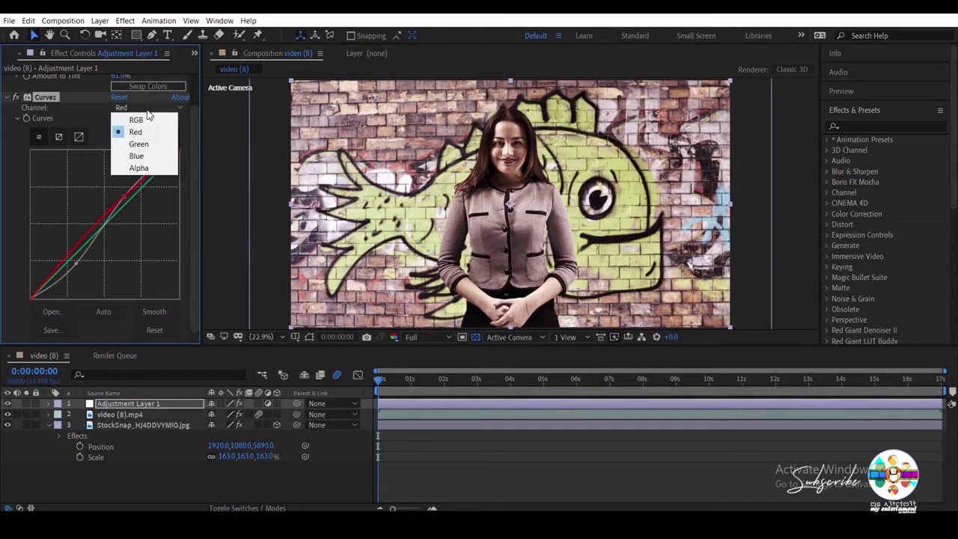
click(142, 144)
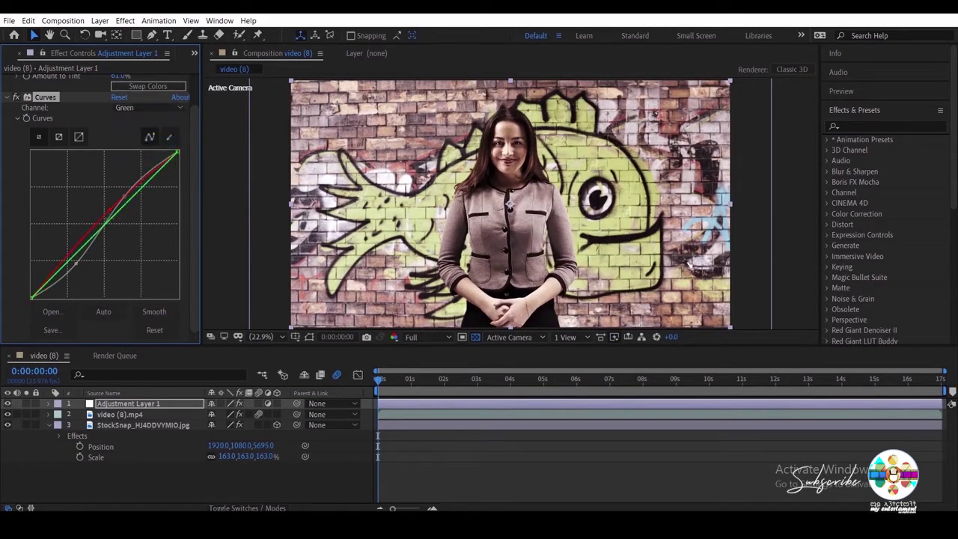
drag(113, 223, 107, 215)
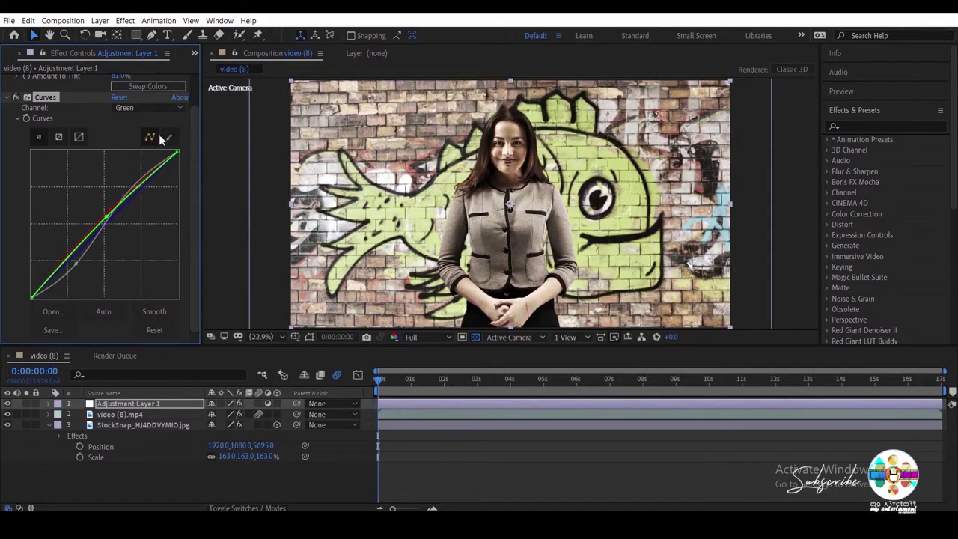
scroll(123, 142, up, 1)
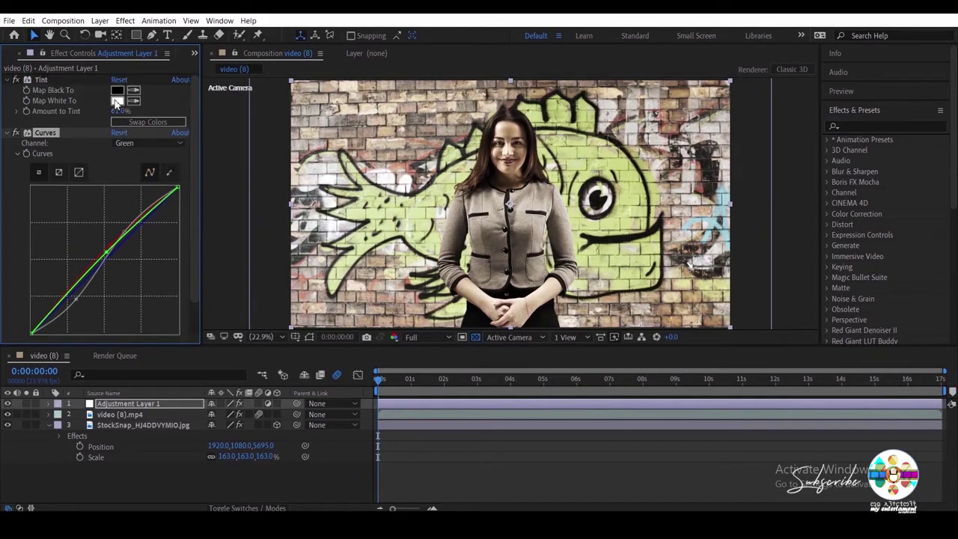
drag(114, 111, 110, 113)
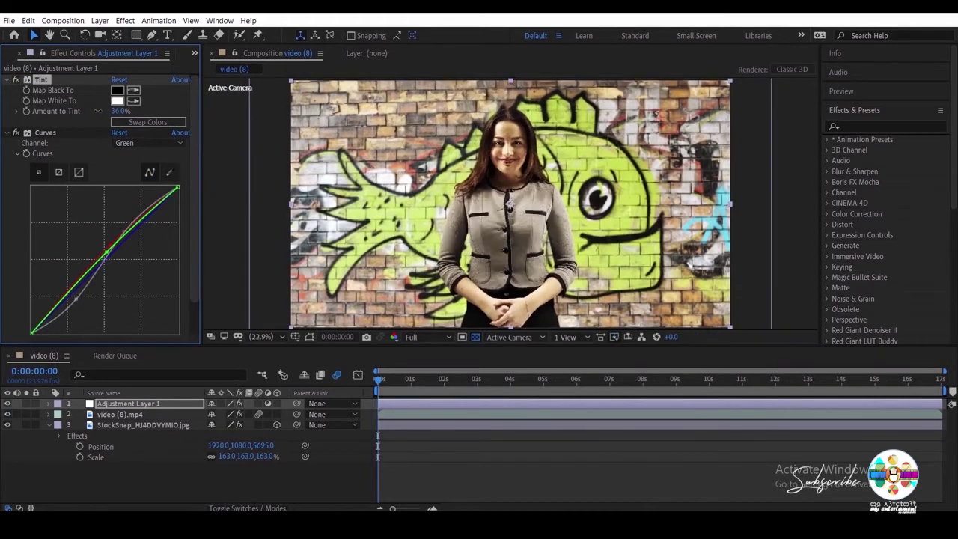
Step: Raise Keylight's Screen Pre-blur on the video (8).mp4 layer to 1.0
click(118, 416)
scroll(78, 193, down, 3)
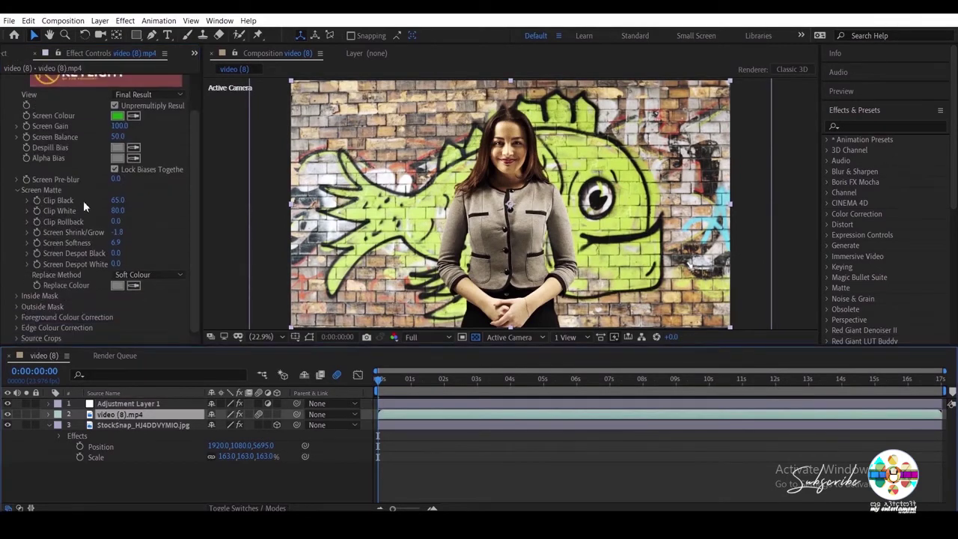
click(116, 179)
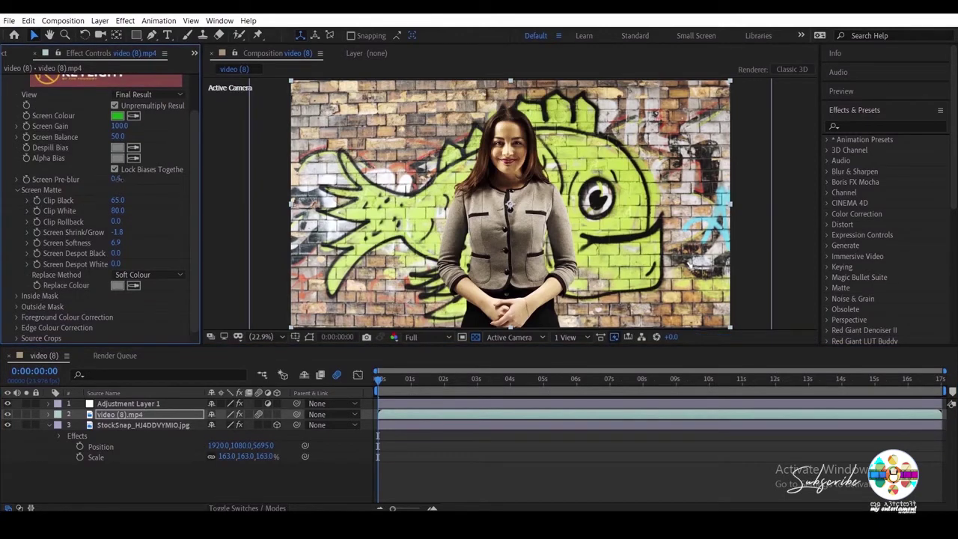
mouse_move(119, 182)
mouse_down()
mouse_move(131, 183)
mouse_move(114, 179)
mouse_up()
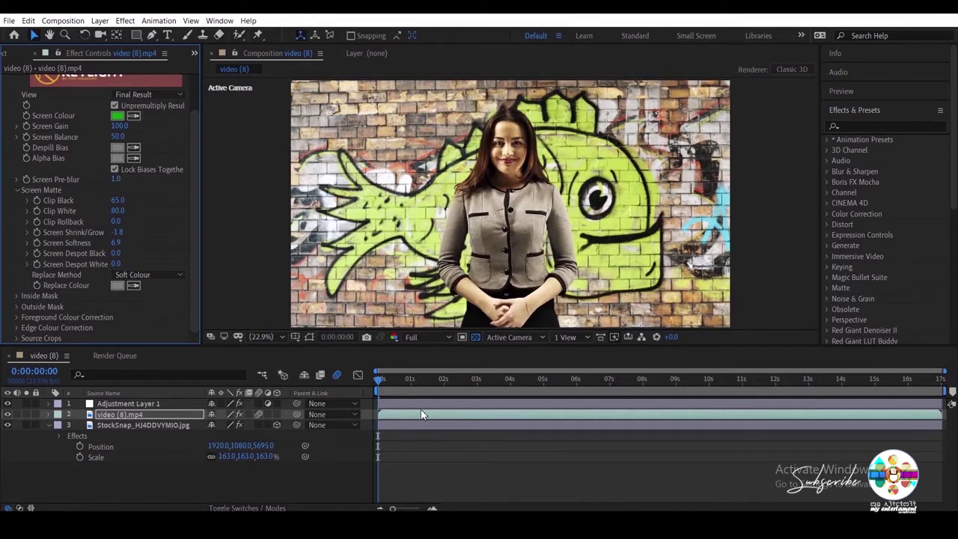
Step: Preview the composition playback, then select the graffiti wall image layer
key(space)
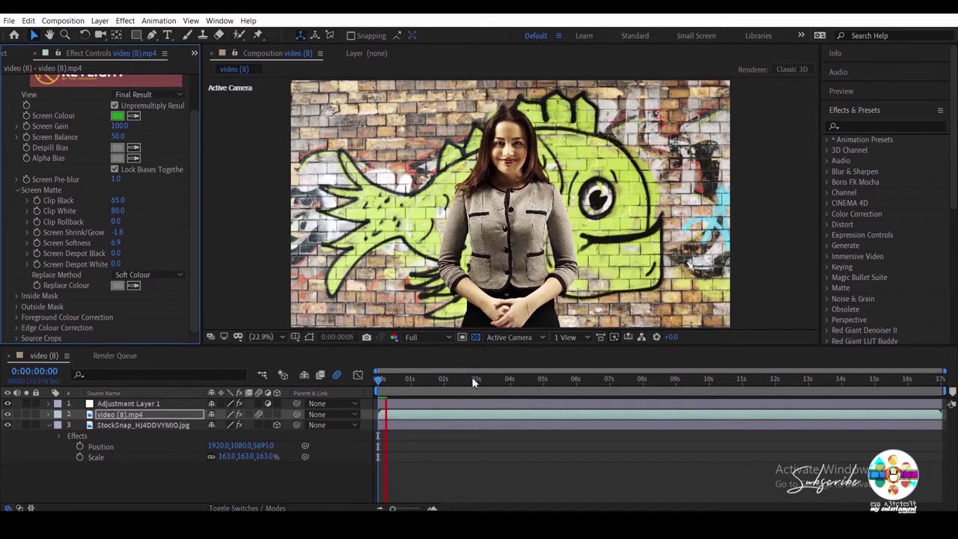
key(space)
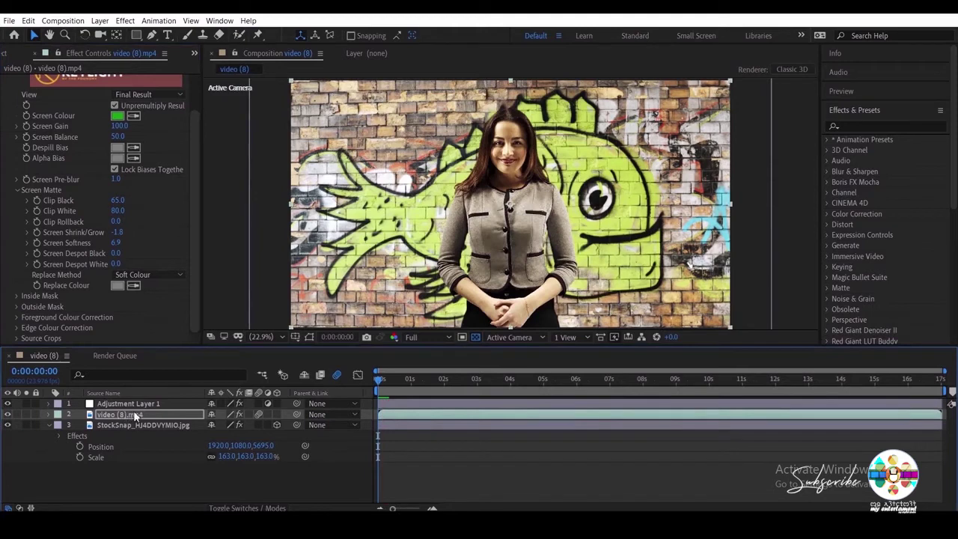
click(123, 424)
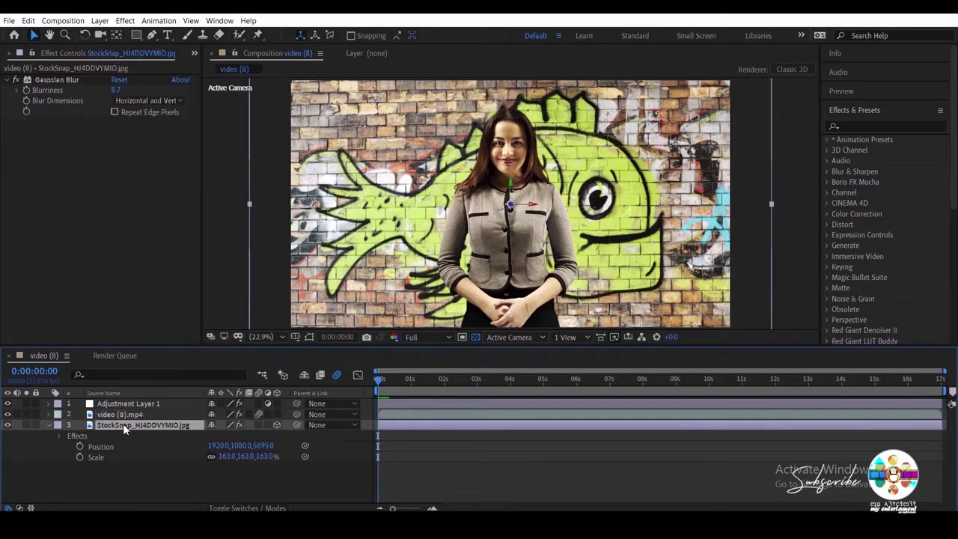
Step: Apply Color Correction > Tint to the StockSnap wall layer and lower Amount to Tint to 46%
click(125, 20)
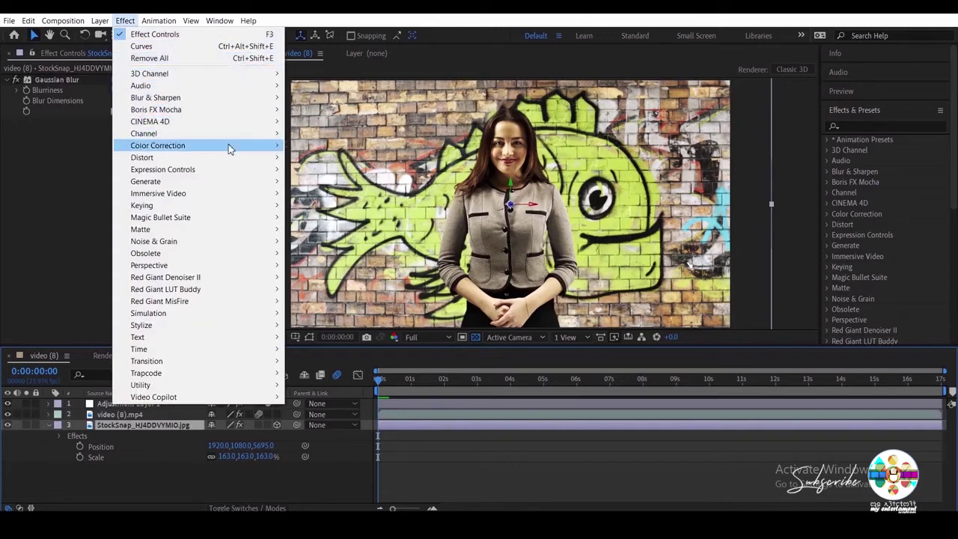
mouse_move(229, 145)
click(320, 496)
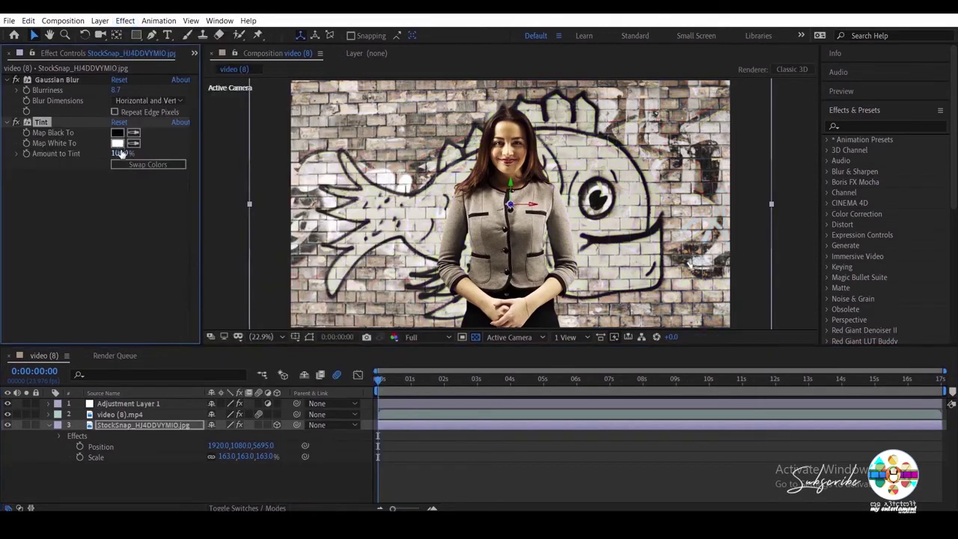
drag(122, 153, 84, 149)
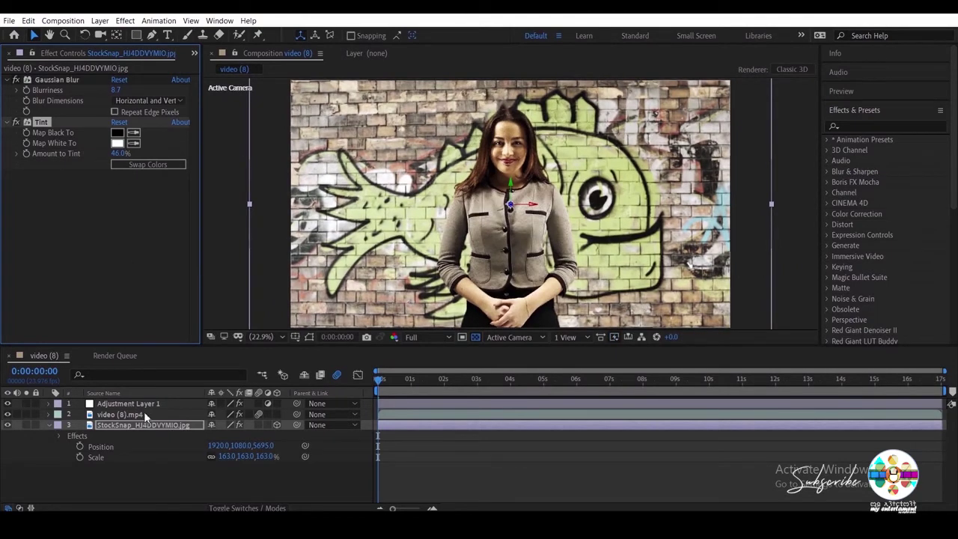
Step: Create a new comp-sized 3840×2160 black solid layer
click(100, 20)
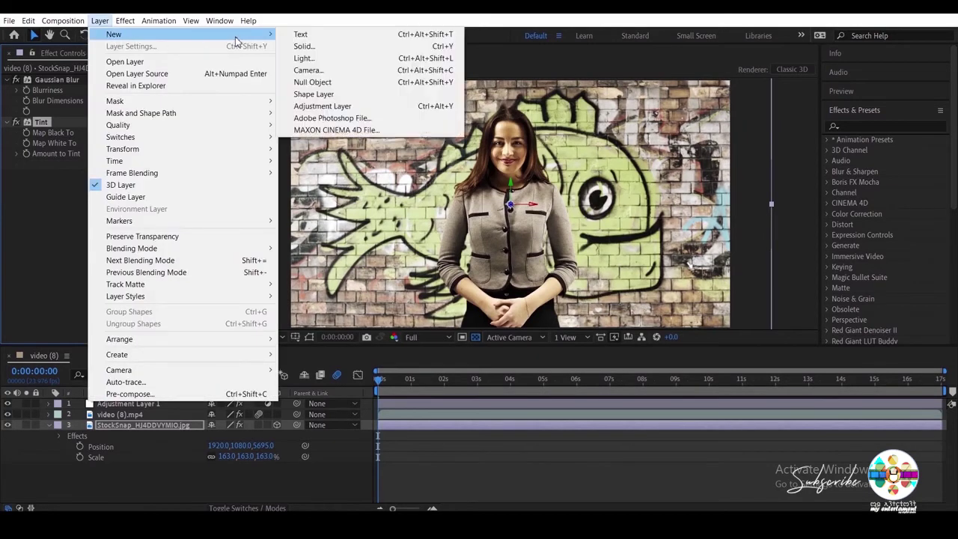
mouse_move(257, 41)
click(307, 46)
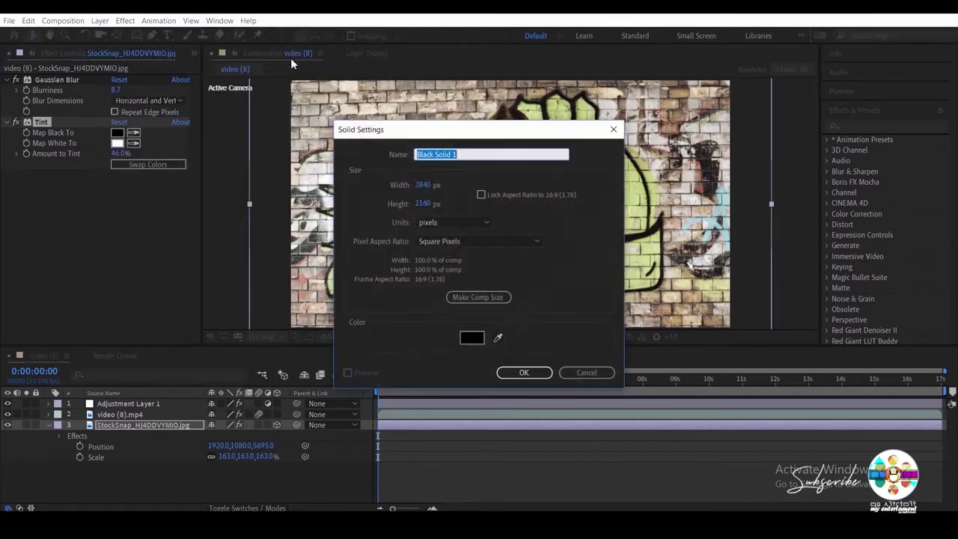
click(474, 298)
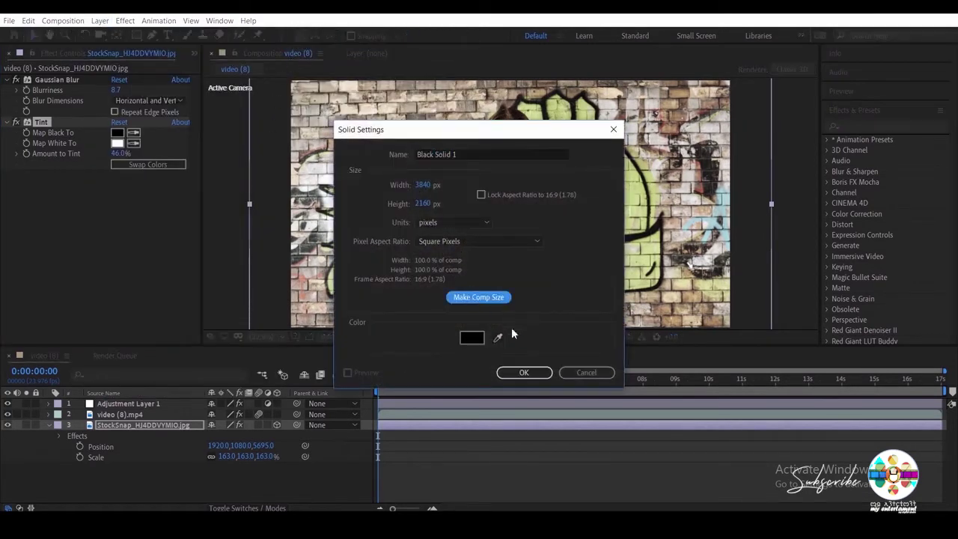
click(525, 372)
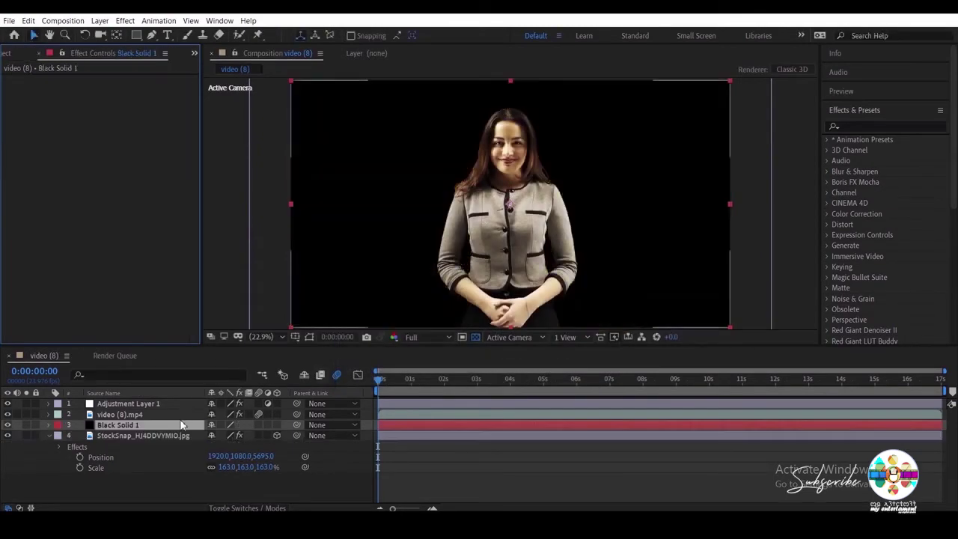
Step: Move Black Solid 1 to the top of the layer stack and choose the Ellipse Tool
drag(173, 424, 168, 404)
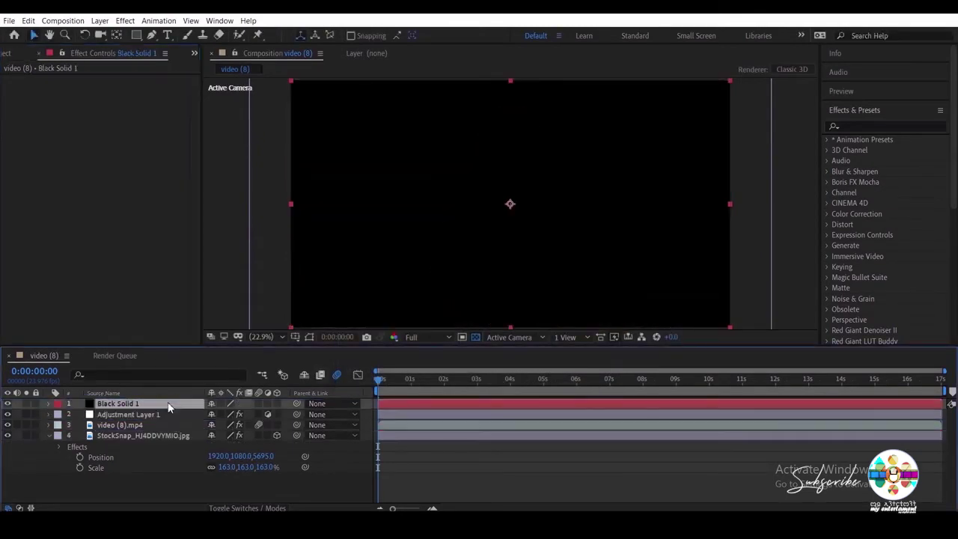
click(136, 35)
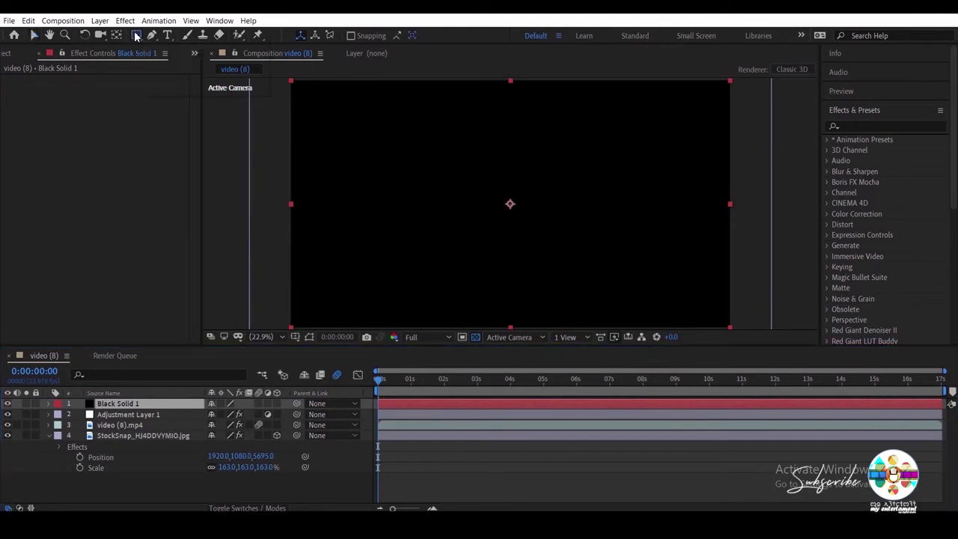
drag(136, 35, 168, 59)
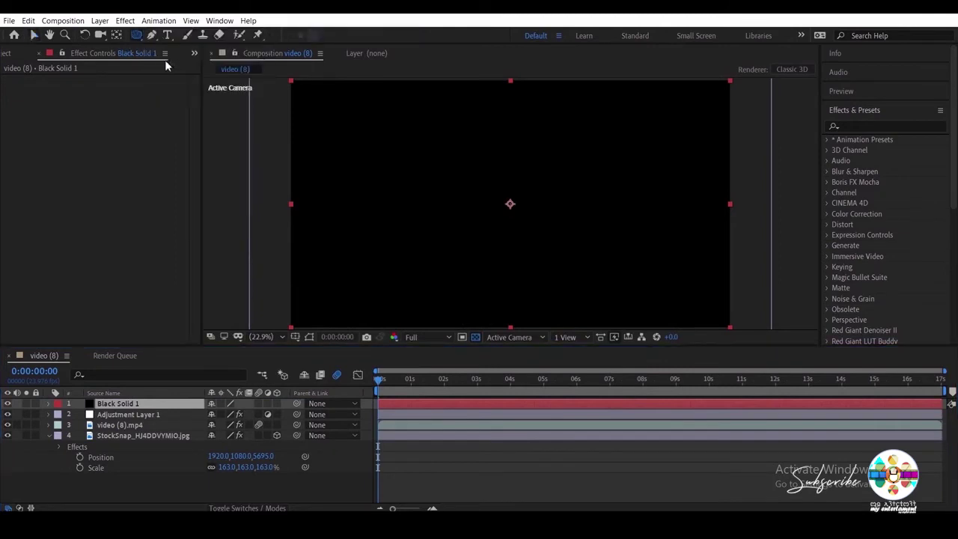
Step: Add a Subtract ellipse mask to Black Solid 1 with 653-pixel feather and -28 expansion
double_click(136, 35)
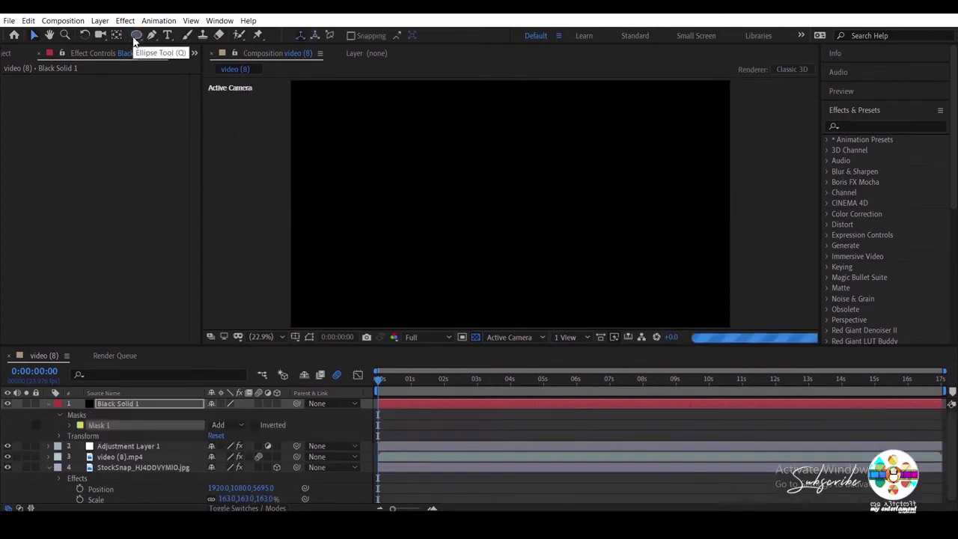
click(217, 425)
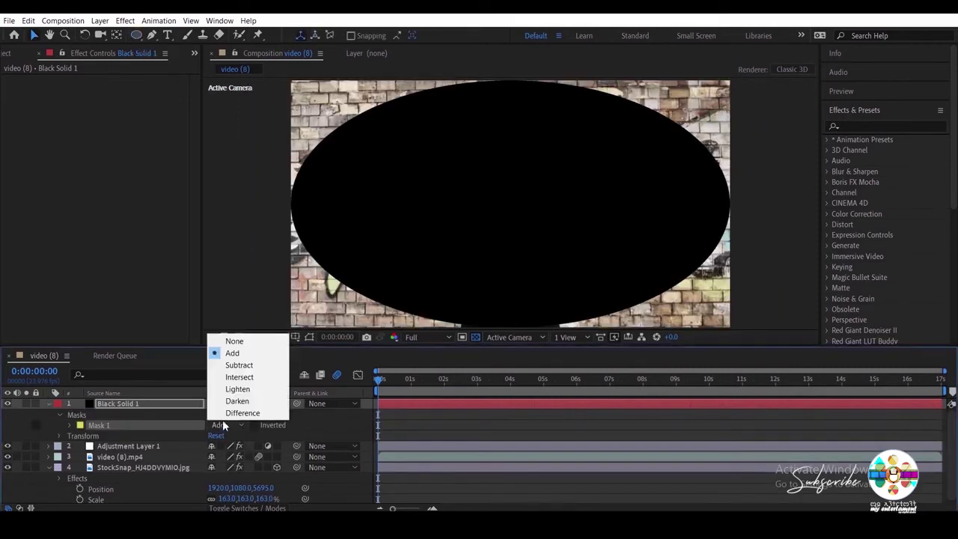
click(239, 364)
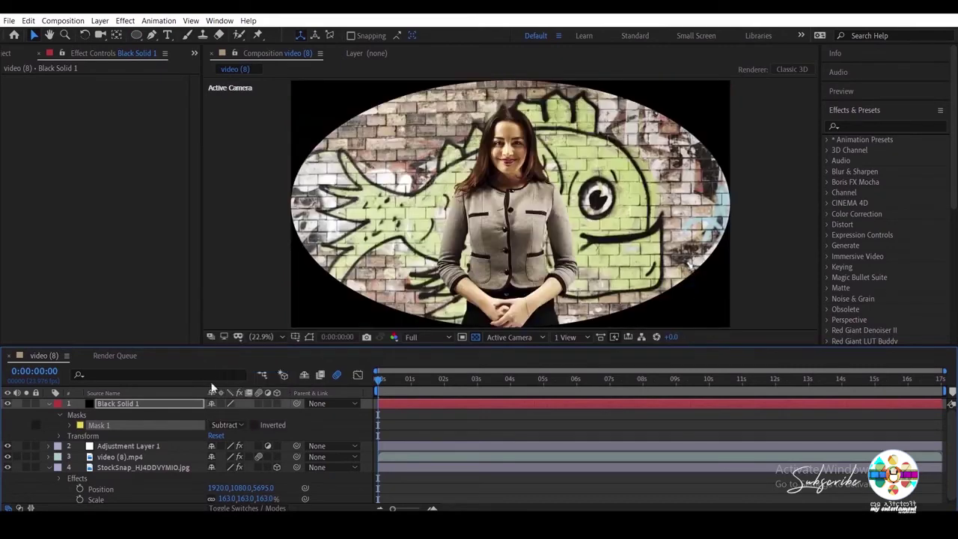
click(69, 427)
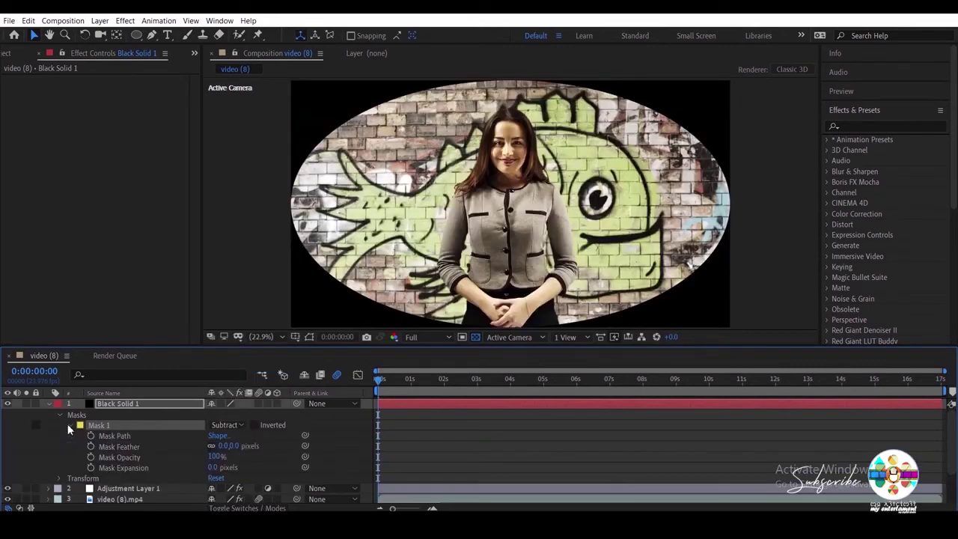
drag(220, 445, 561, 443)
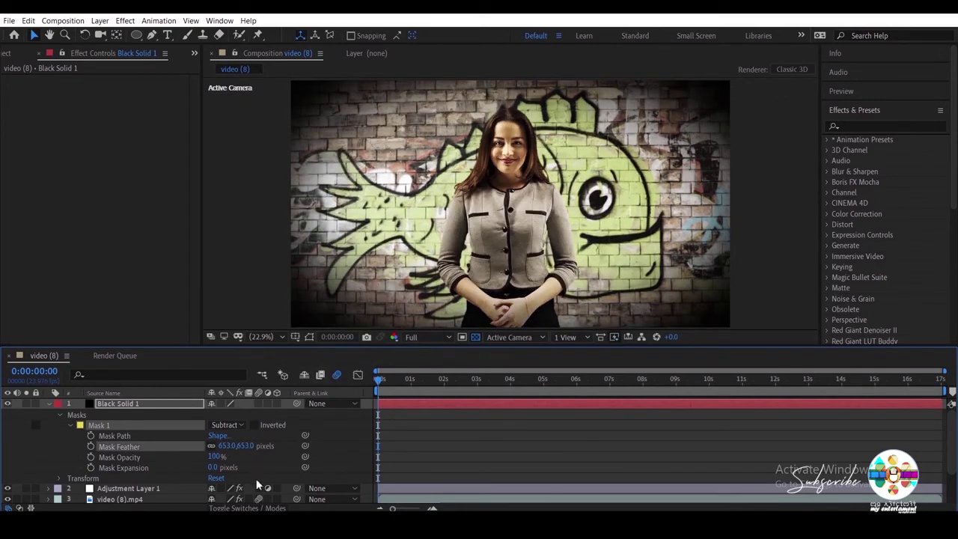
mouse_move(210, 469)
mouse_down()
mouse_move(170, 457)
mouse_move(264, 463)
mouse_move(183, 461)
mouse_up()
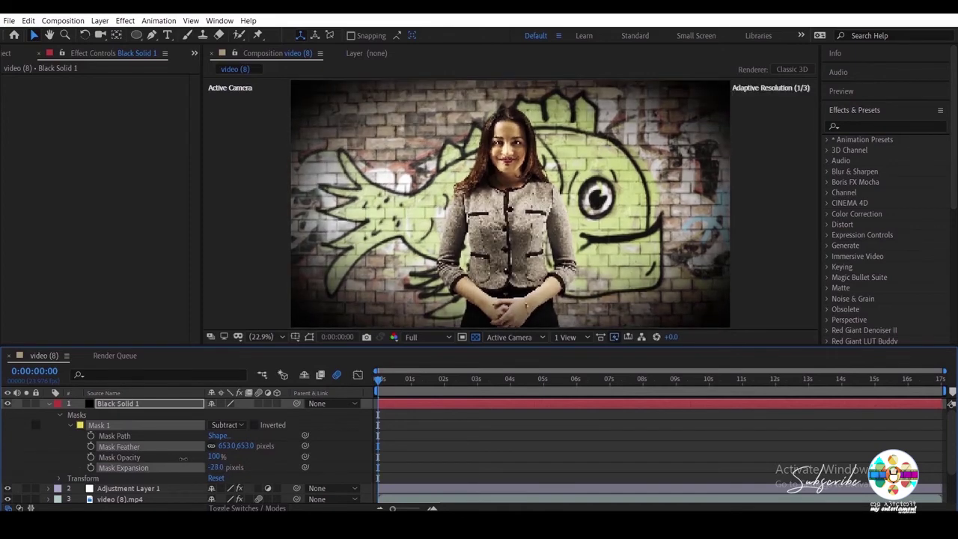